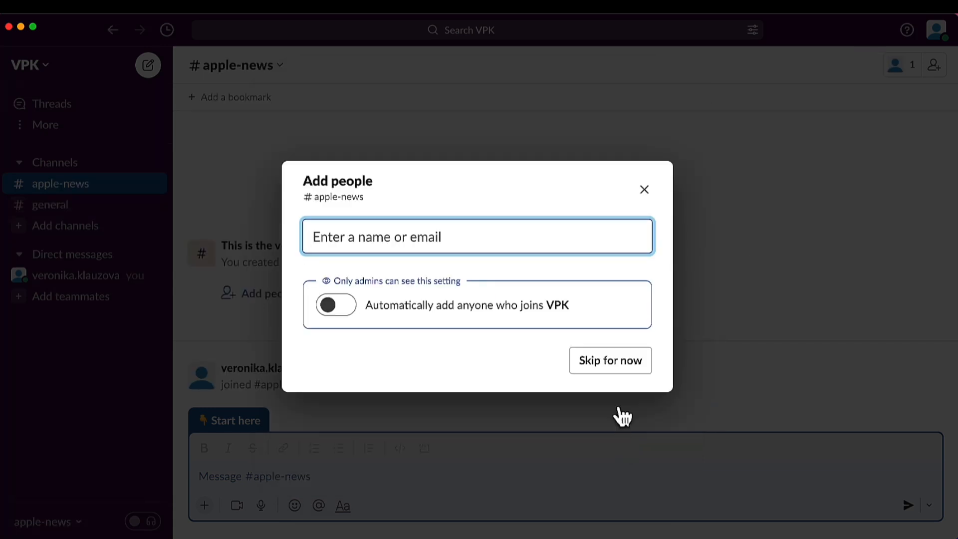
Step: Skip adding people to #apple-news and create a public channel named linux-news without inviting anyone
click(618, 360)
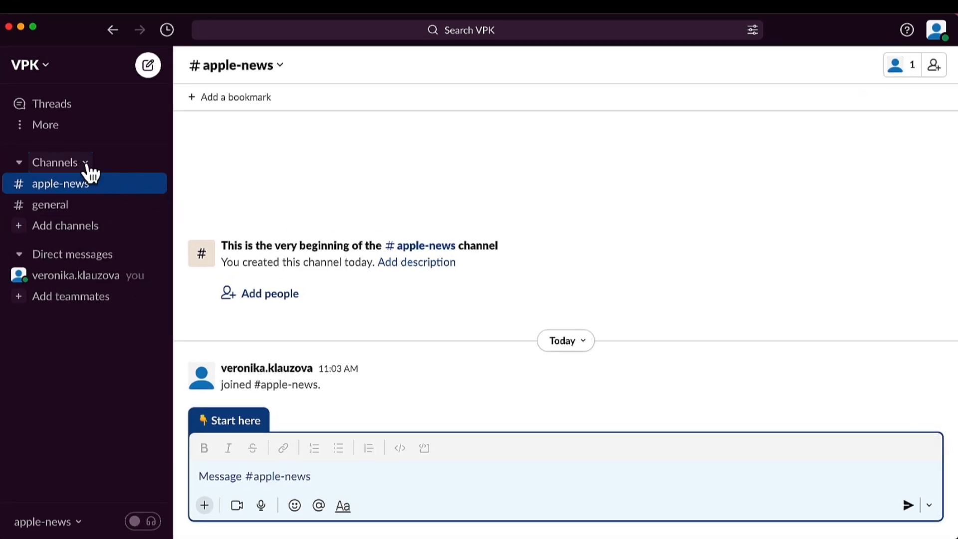
click(86, 164)
mouse_move(82, 195)
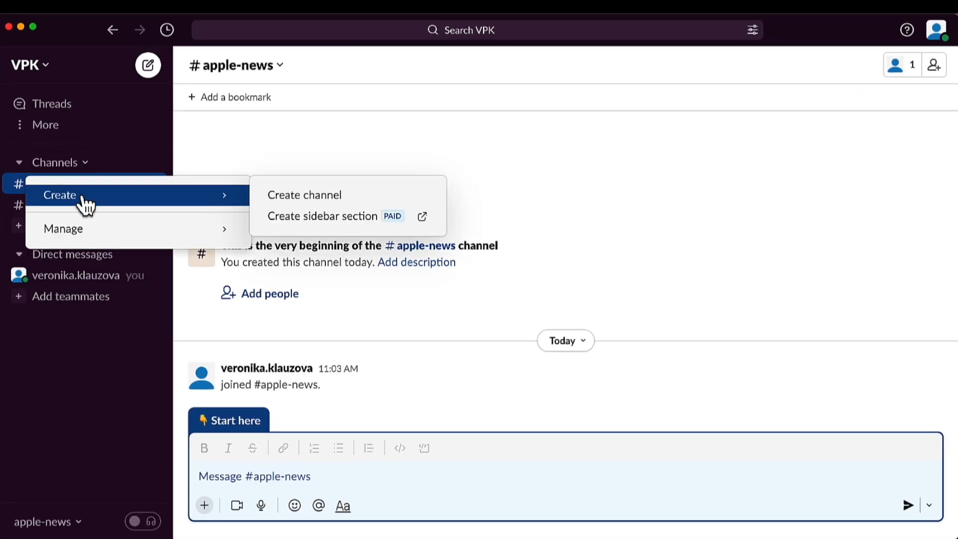
click(310, 200)
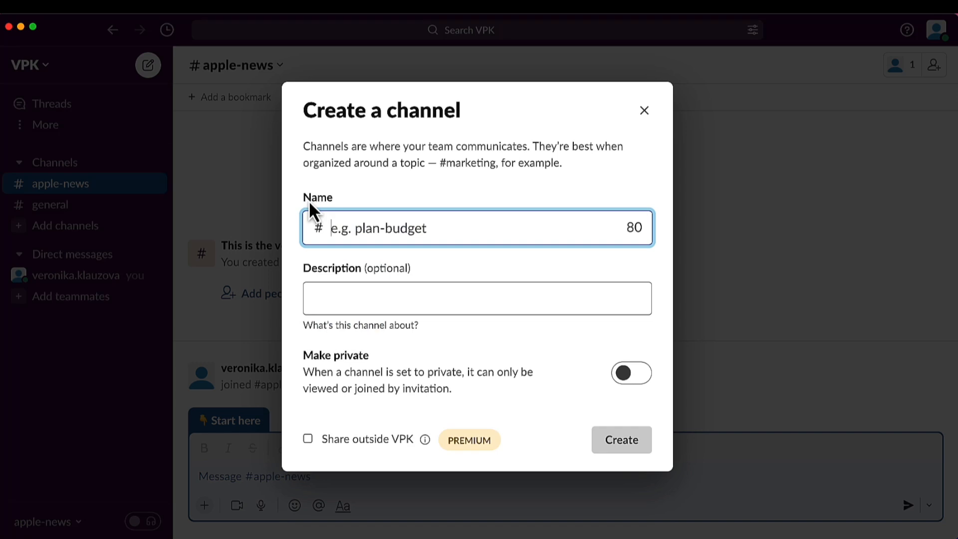
click(332, 226)
text(li)
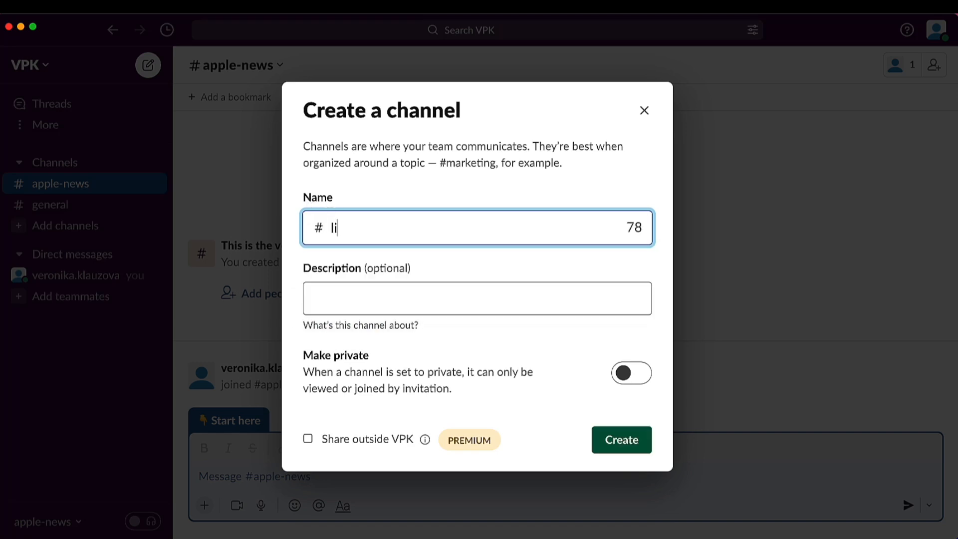
text(nux-news)
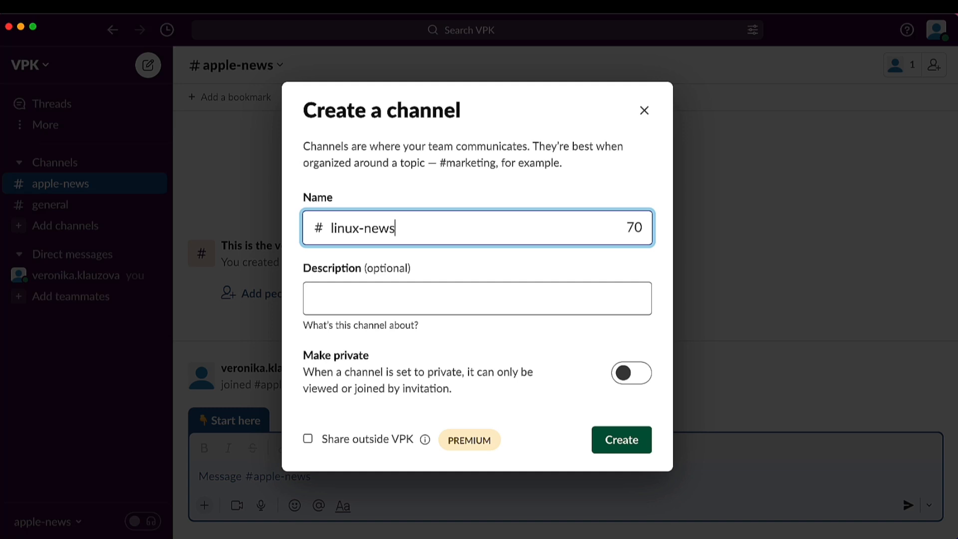
click(625, 444)
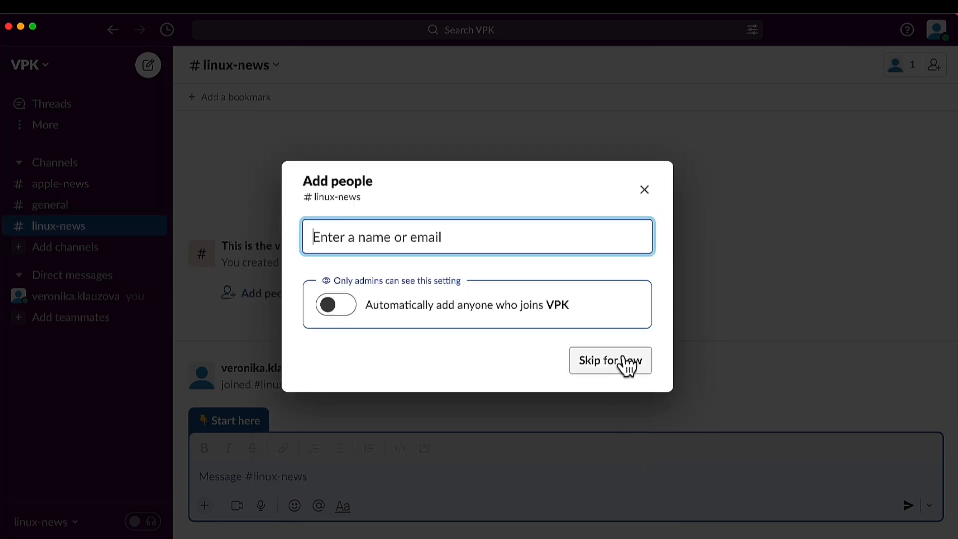
click(623, 366)
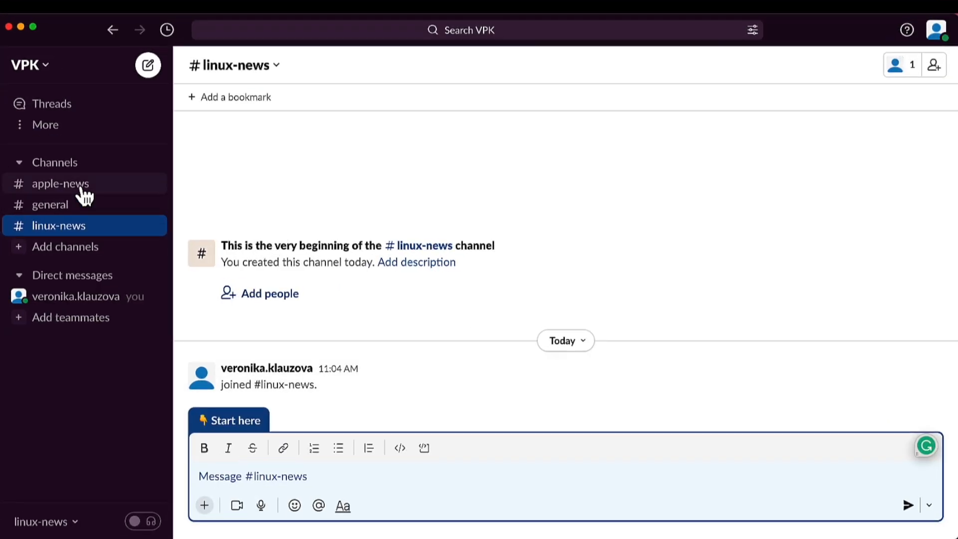
Step: Create a public channel named cnbc-tech-news without adding any people to it
click(84, 164)
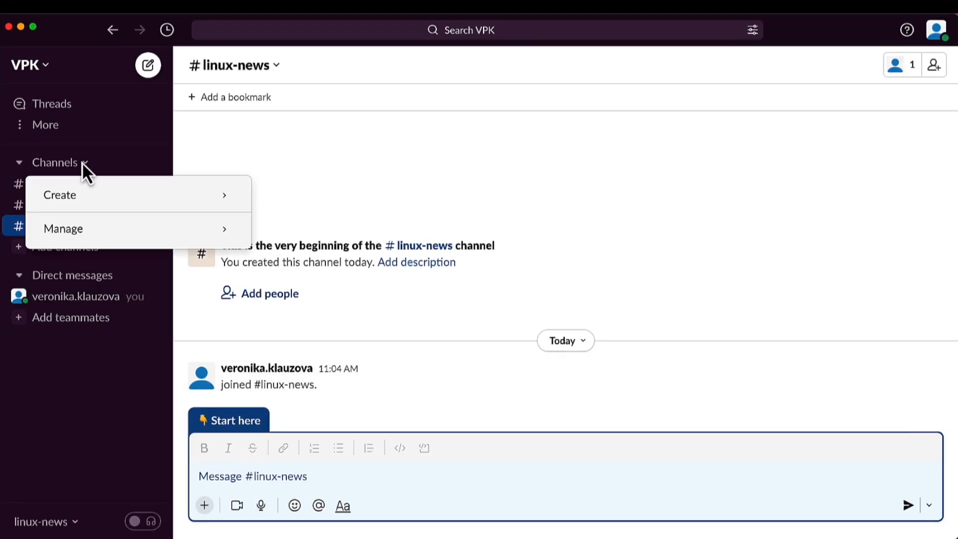
mouse_move(90, 199)
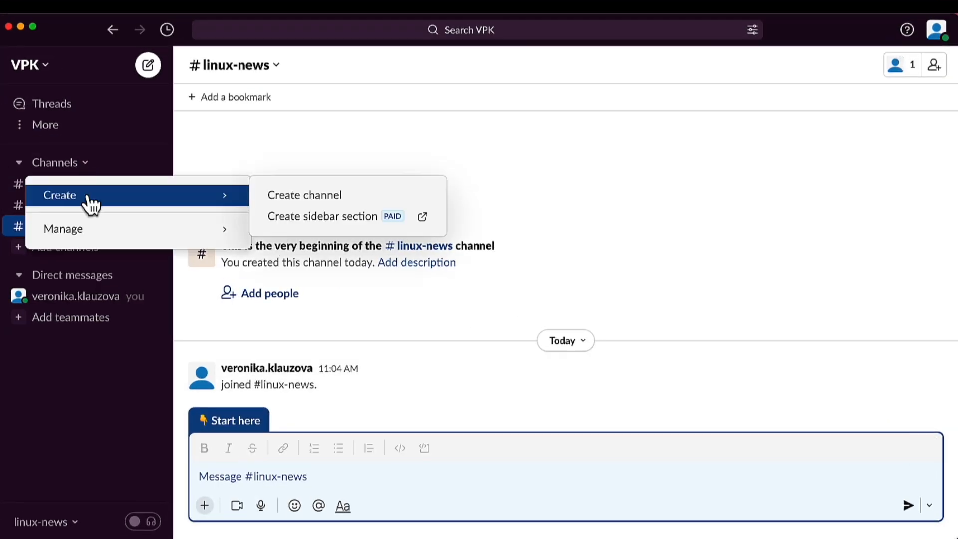
click(313, 205)
text(c)
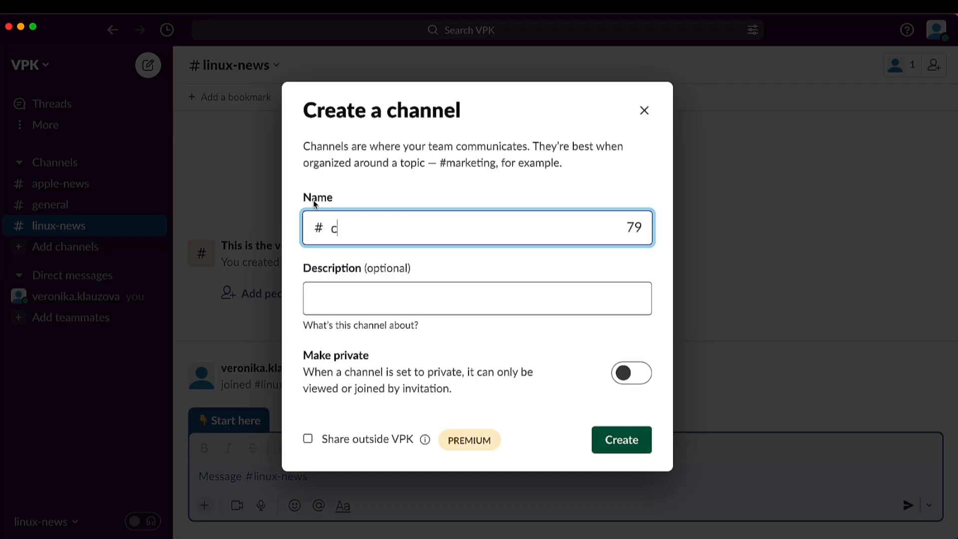
text(nbc-tech-news)
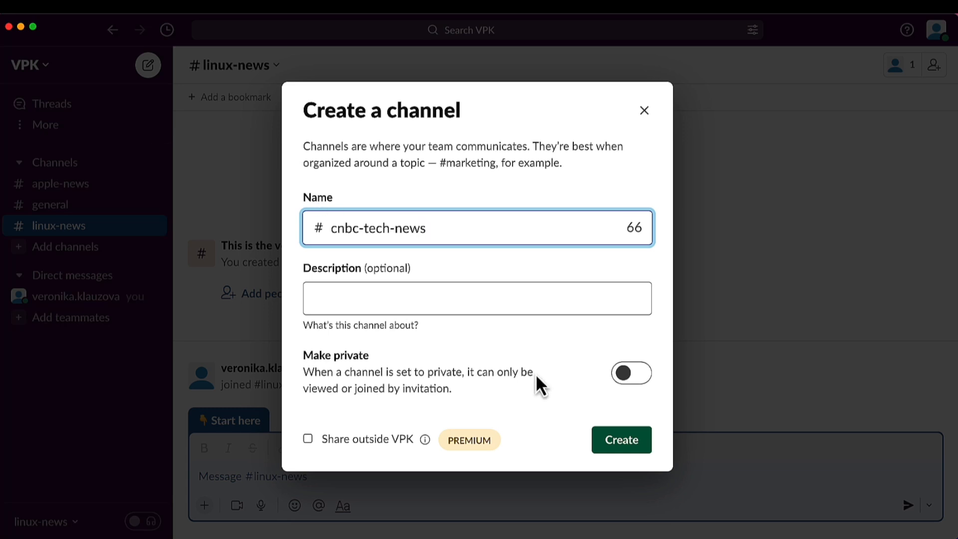
click(613, 438)
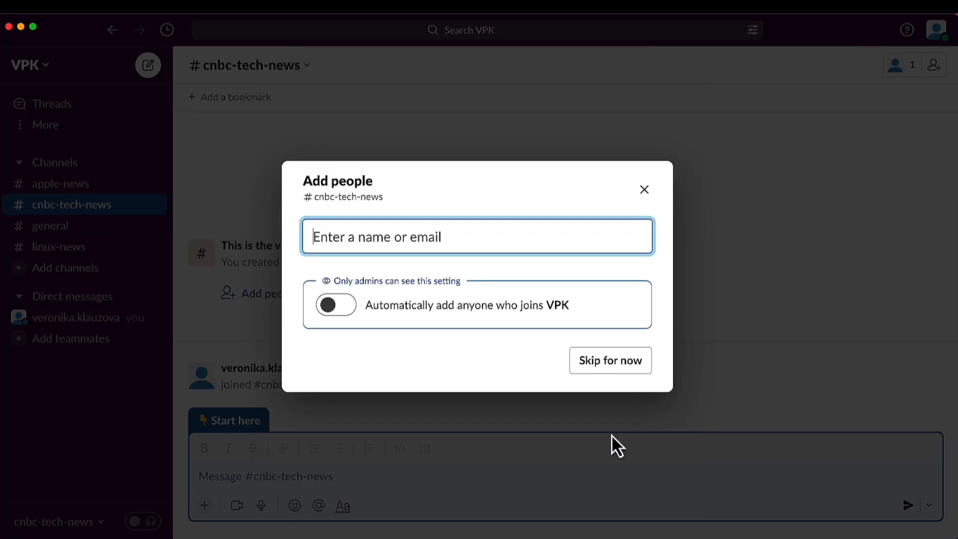
click(615, 367)
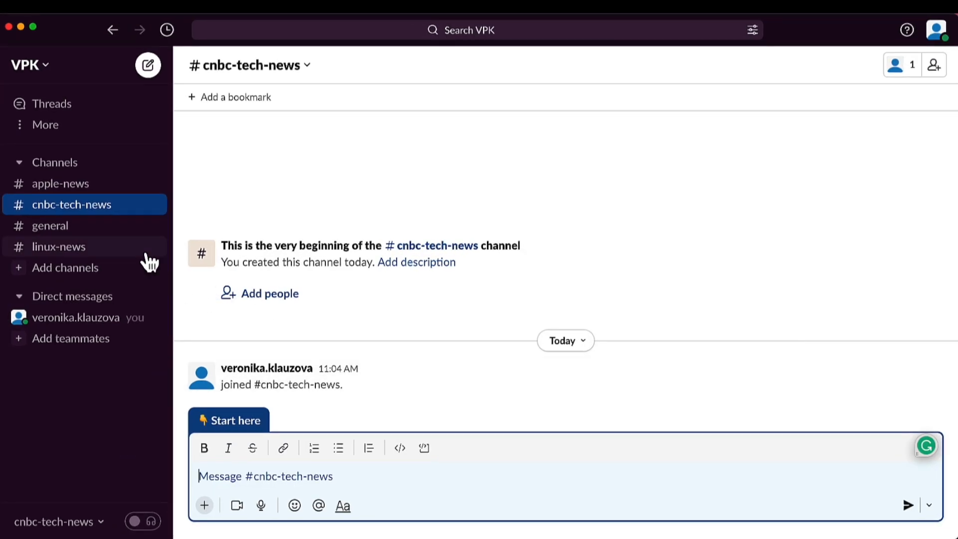
Step: Find the RSS app among the available apps and add its integration to the VPK workspace
click(39, 123)
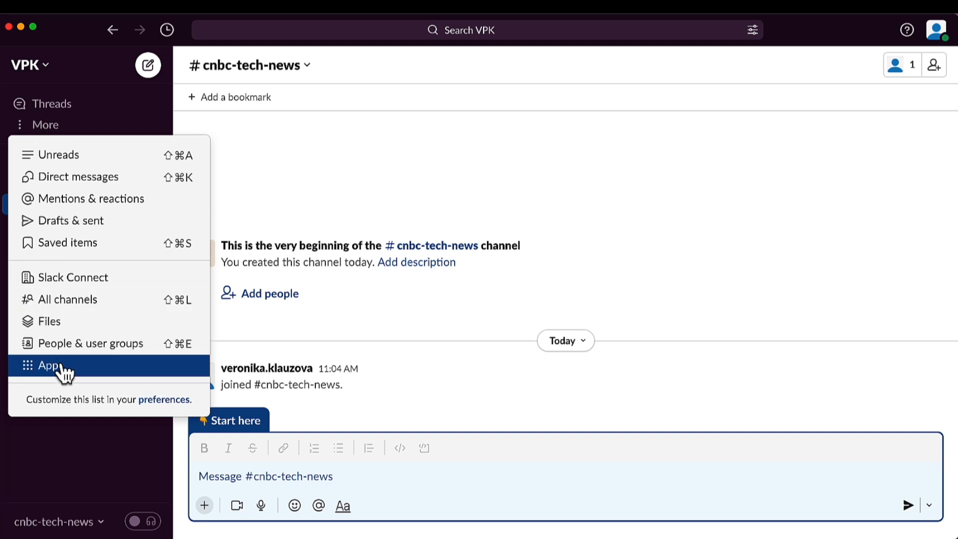
click(104, 373)
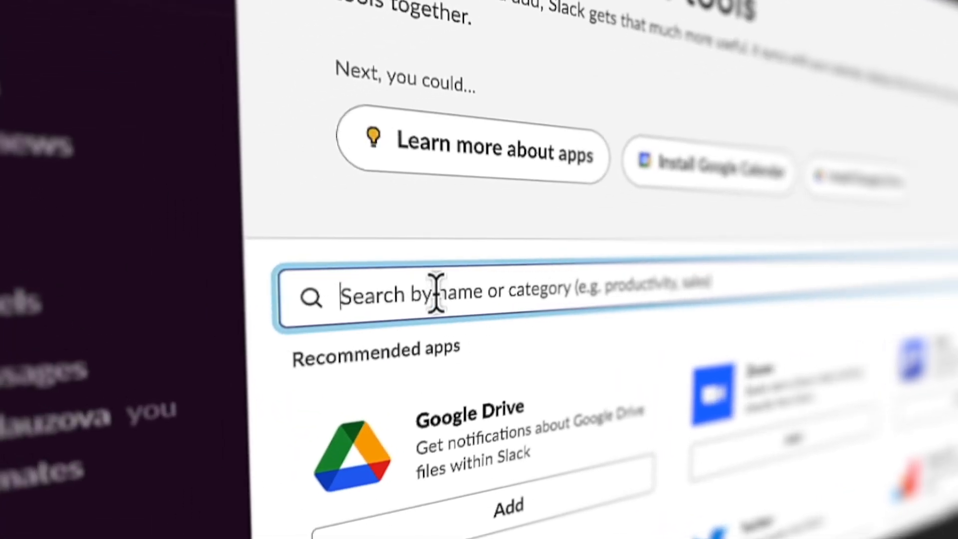
text(RSS)
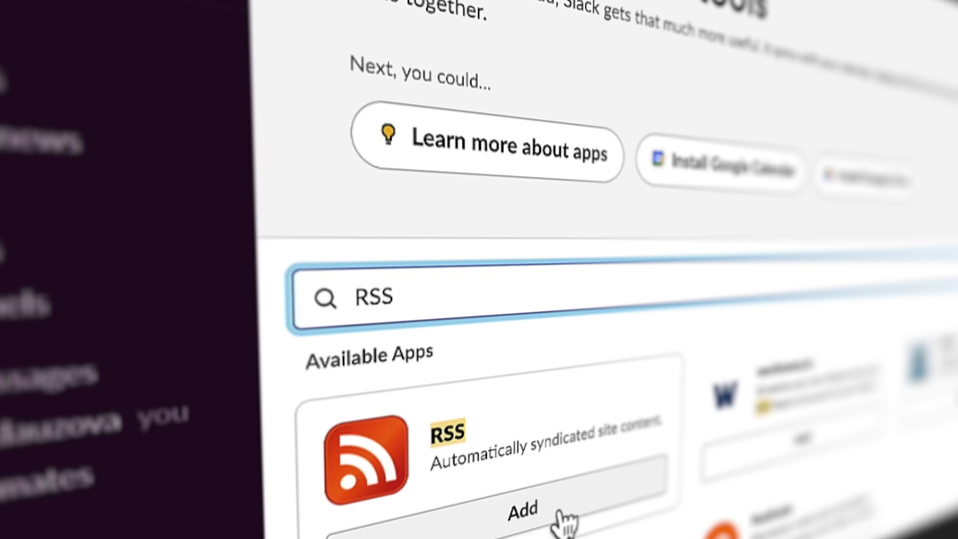
click(561, 508)
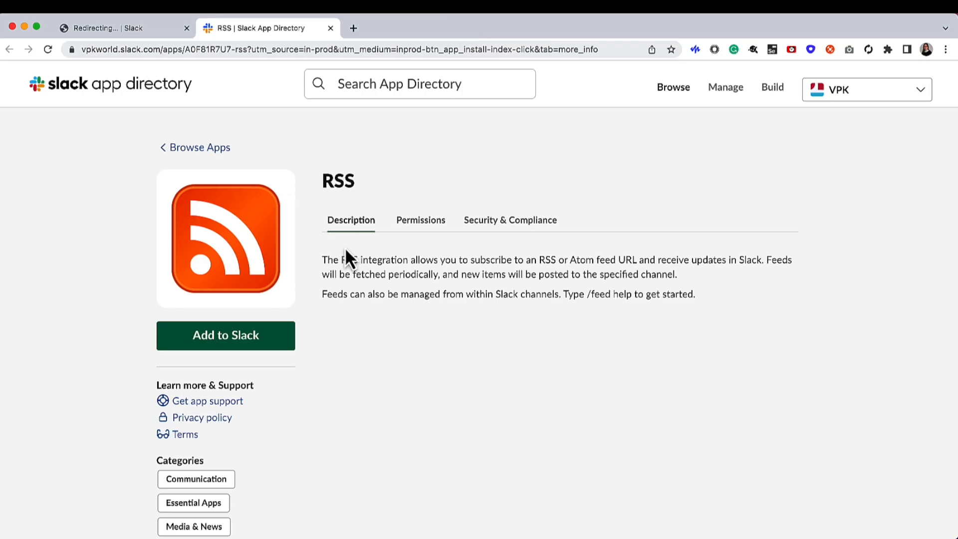
click(258, 346)
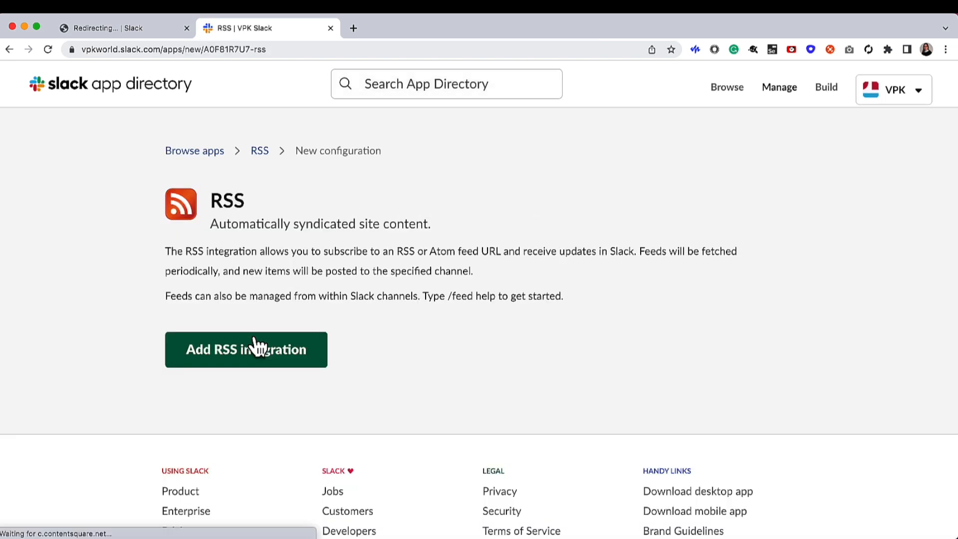
click(257, 352)
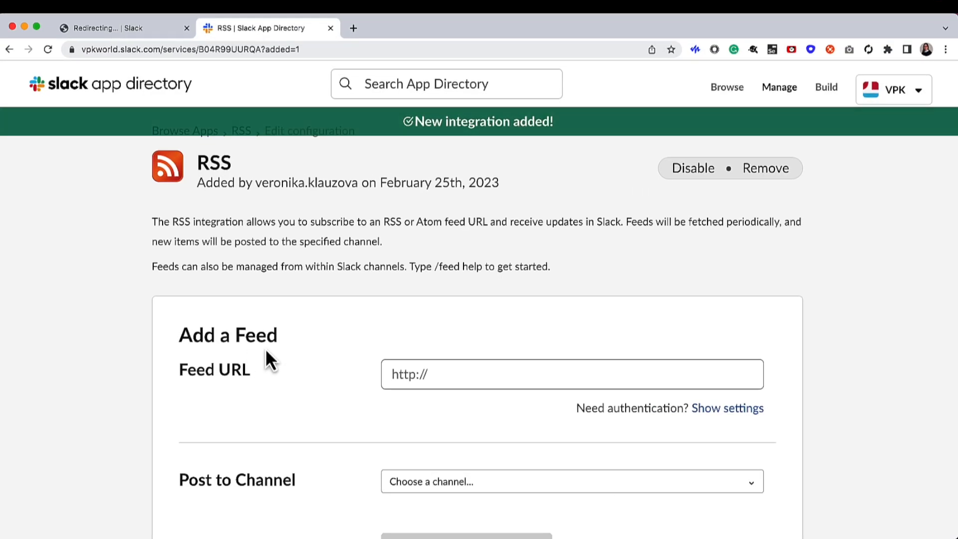
click(408, 375)
scroll(410, 339, down, 2)
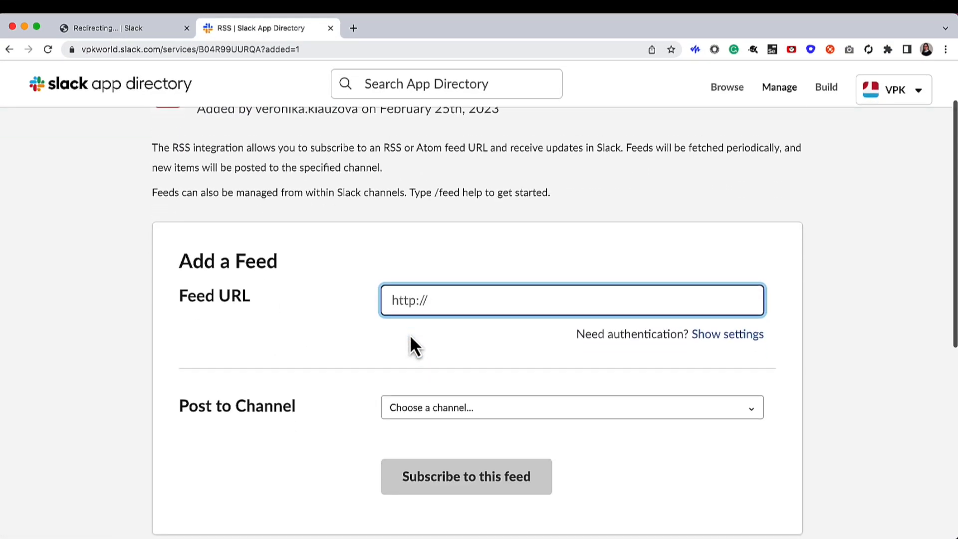
scroll(410, 344, down, 1)
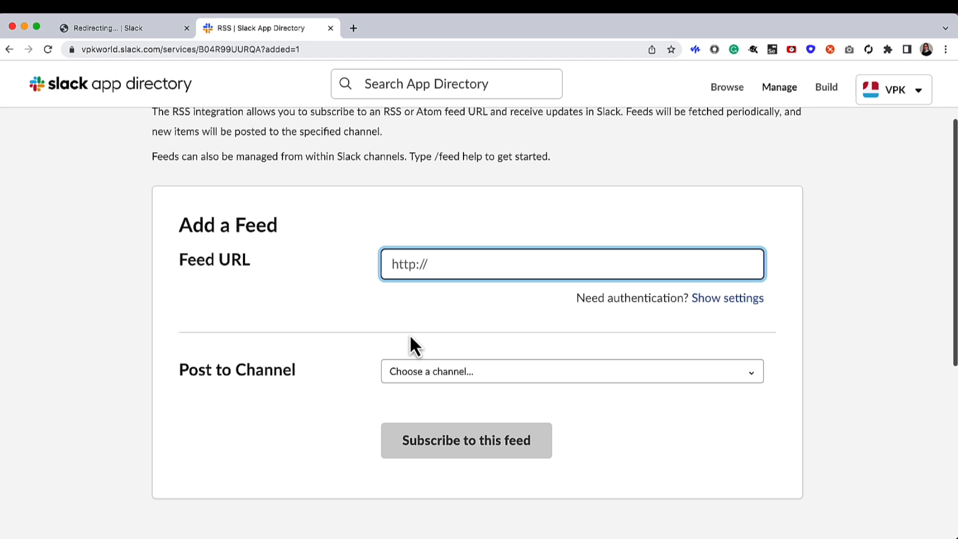
click(408, 262)
text(https://www.apple.com/newsroom/rss-feed.rss)
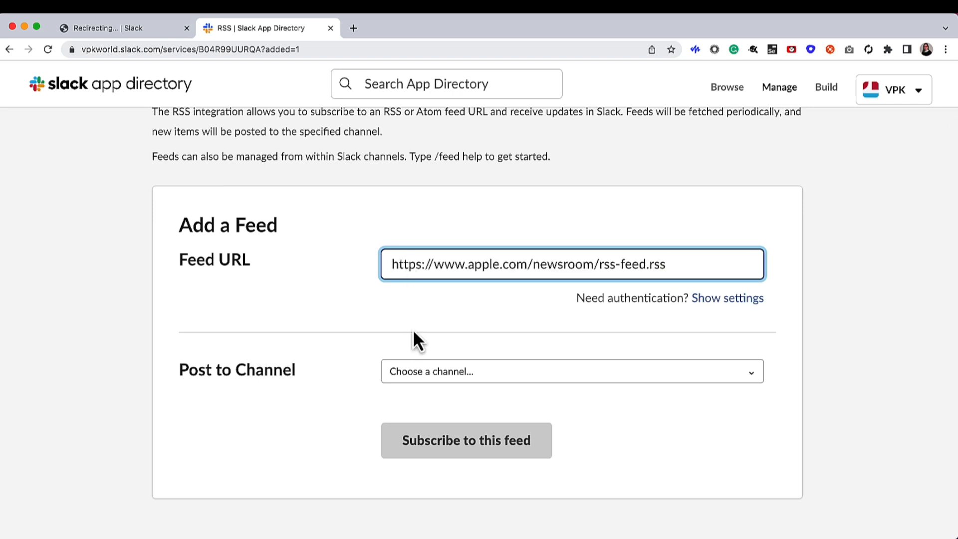
click(416, 378)
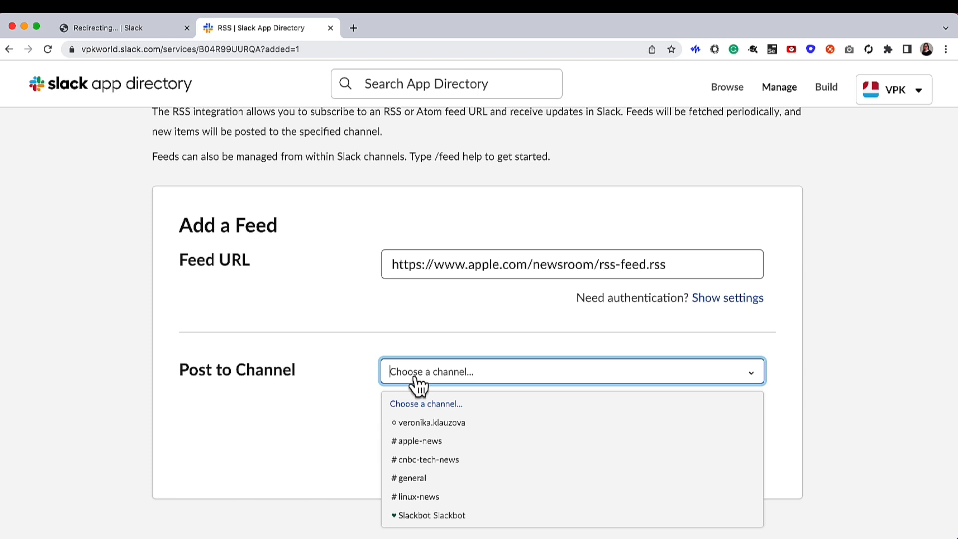
text(apple)
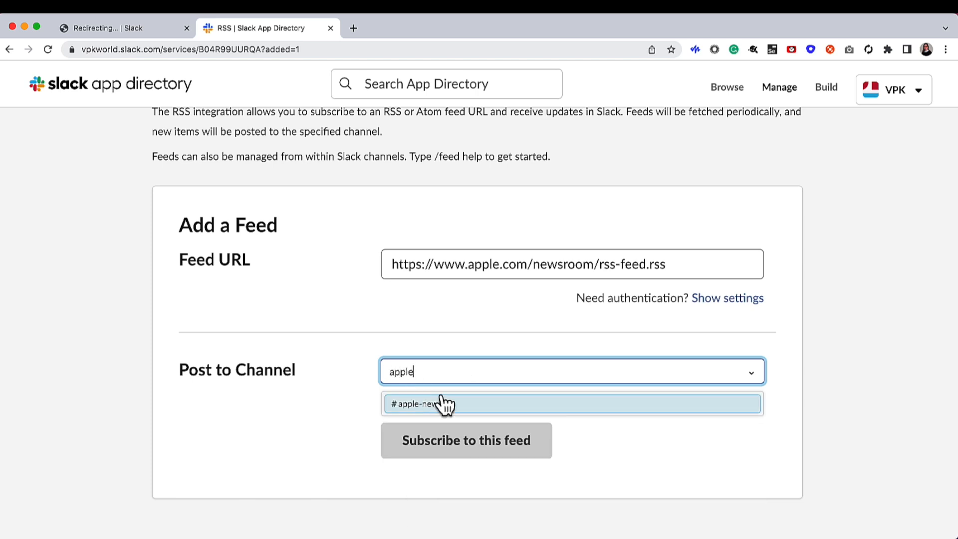
click(452, 411)
click(433, 448)
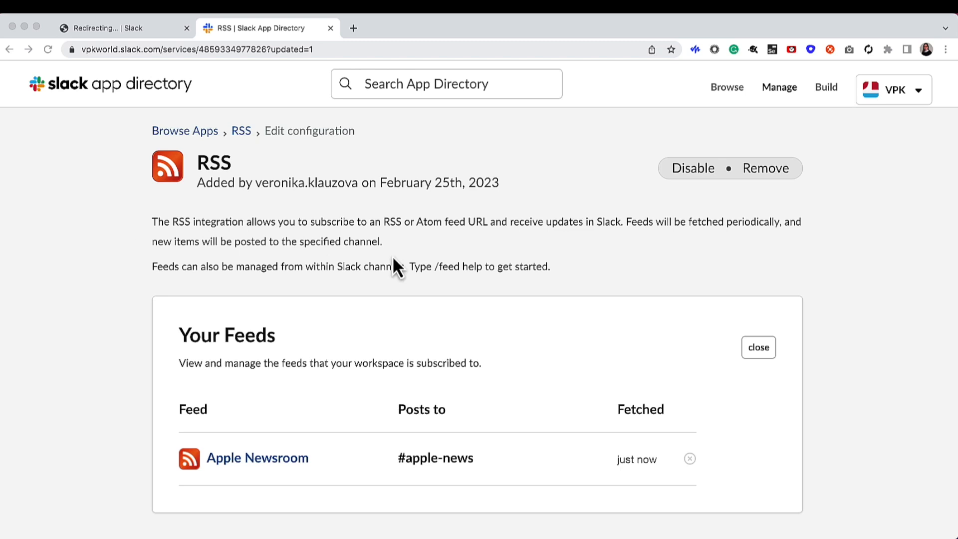
click(557, 286)
scroll(558, 285, down, 6)
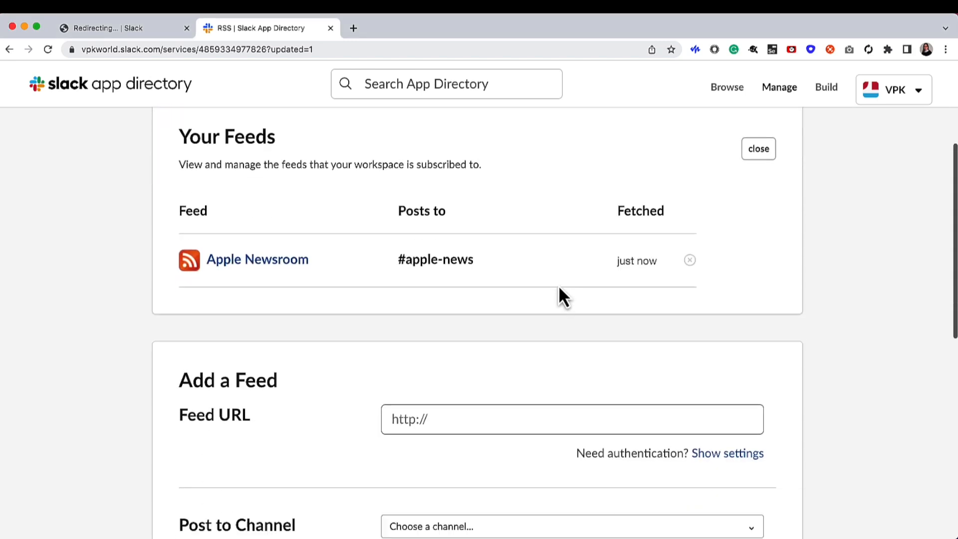
scroll(559, 295, down, 3)
click(450, 191)
key(Down)
key(Down)
key(Down)
key(Return)
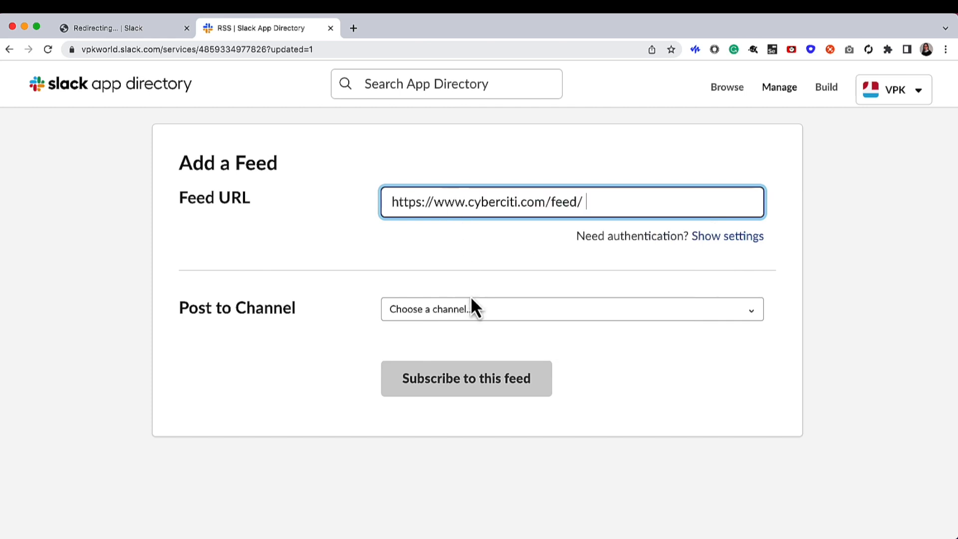
click(476, 320)
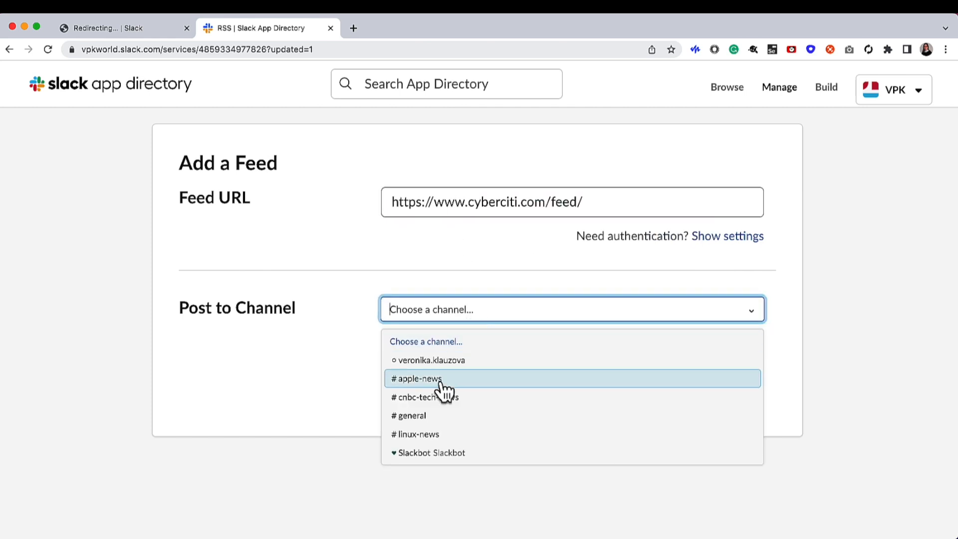
scroll(442, 414, up, 1)
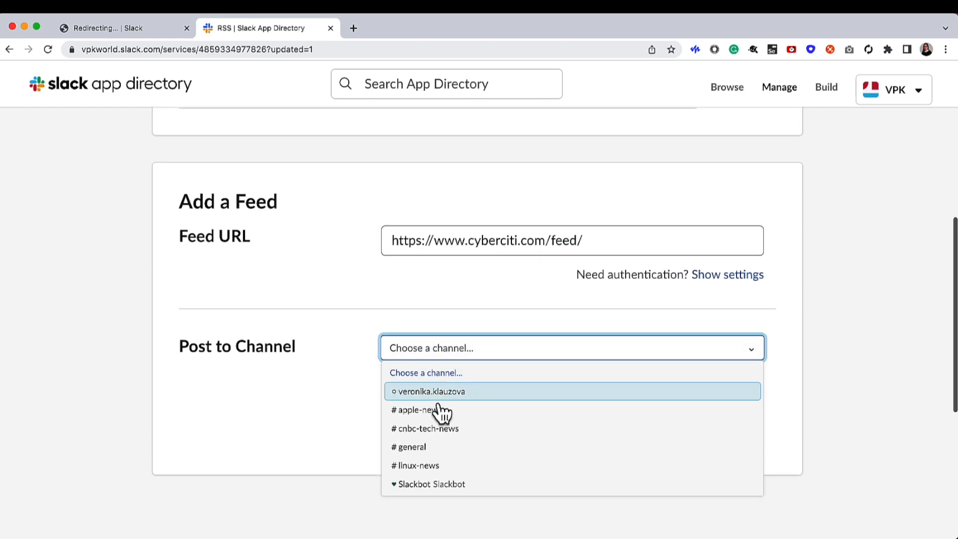
click(442, 477)
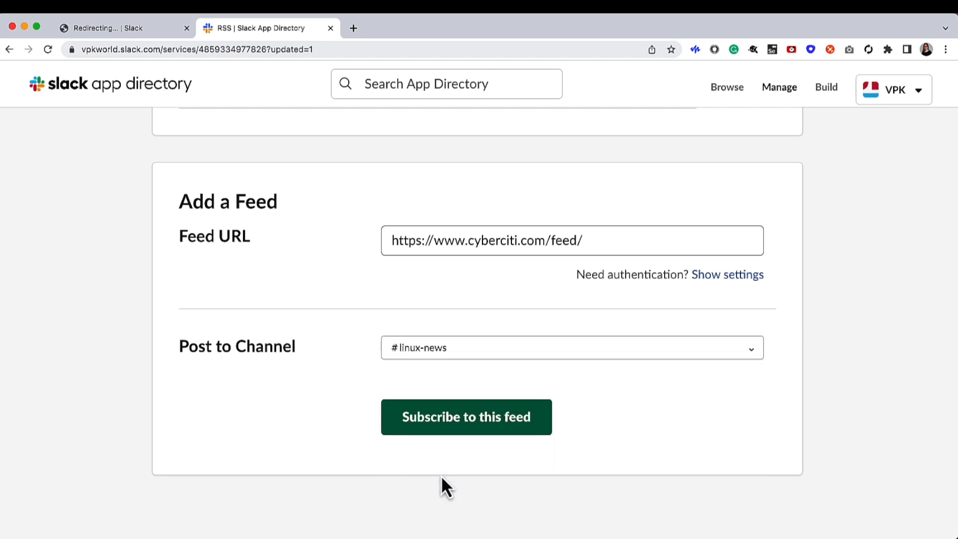
click(457, 430)
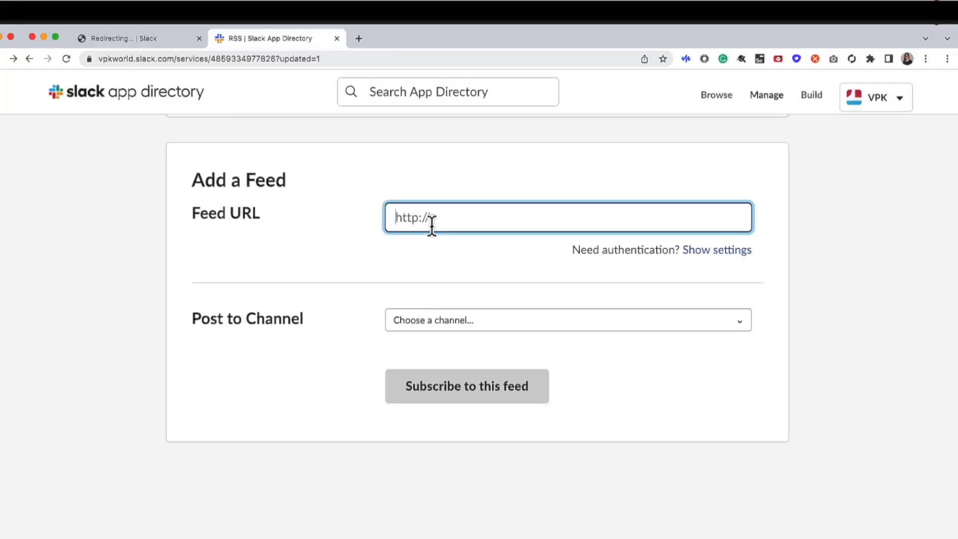
click(430, 224)
text(https://search.cnbc.com/rs/search/combinedcms/view.xml?partnerId=wrss01&id=19854910)
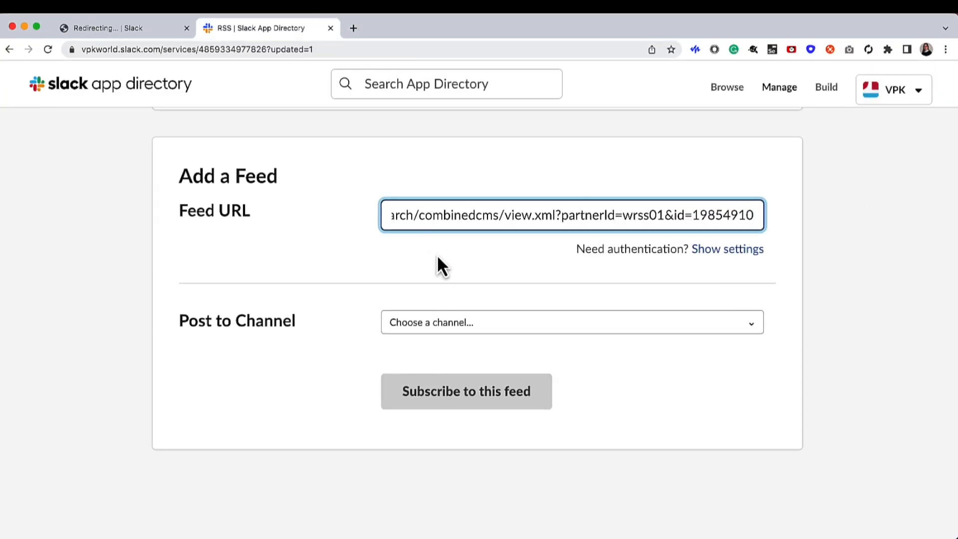
click(440, 331)
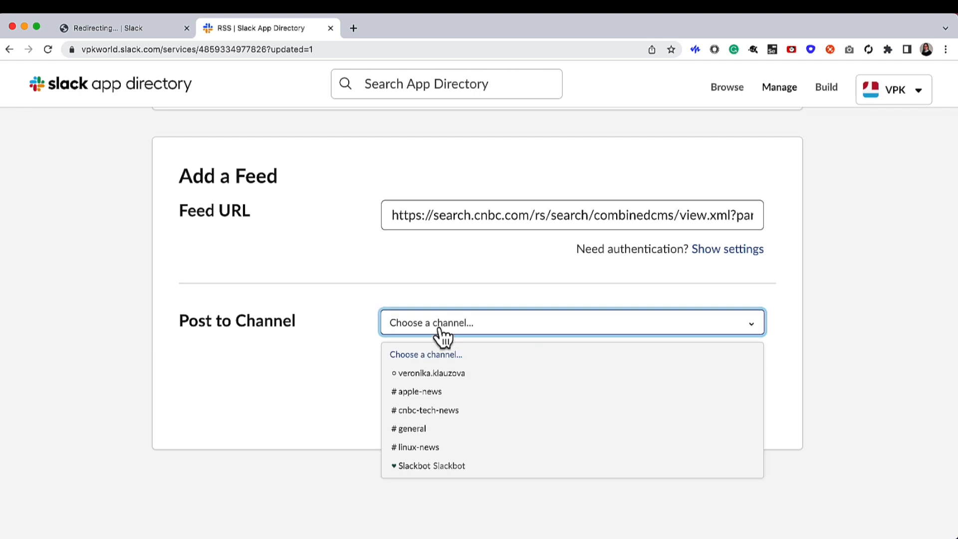
text(cnbc)
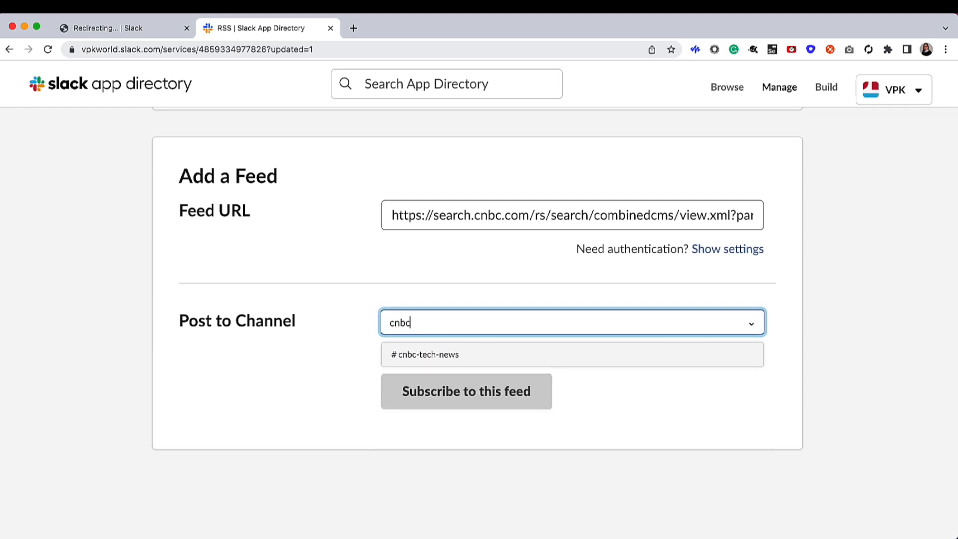
click(451, 355)
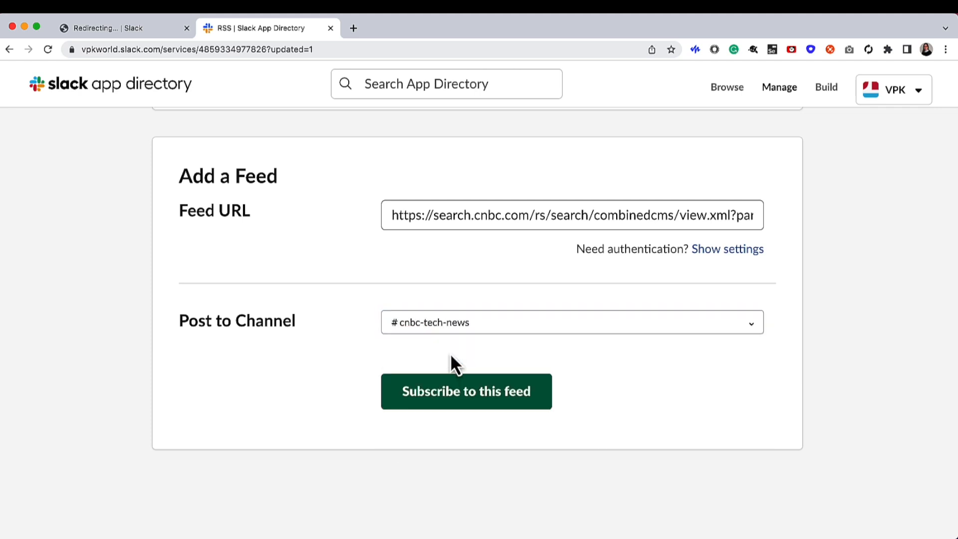
click(456, 391)
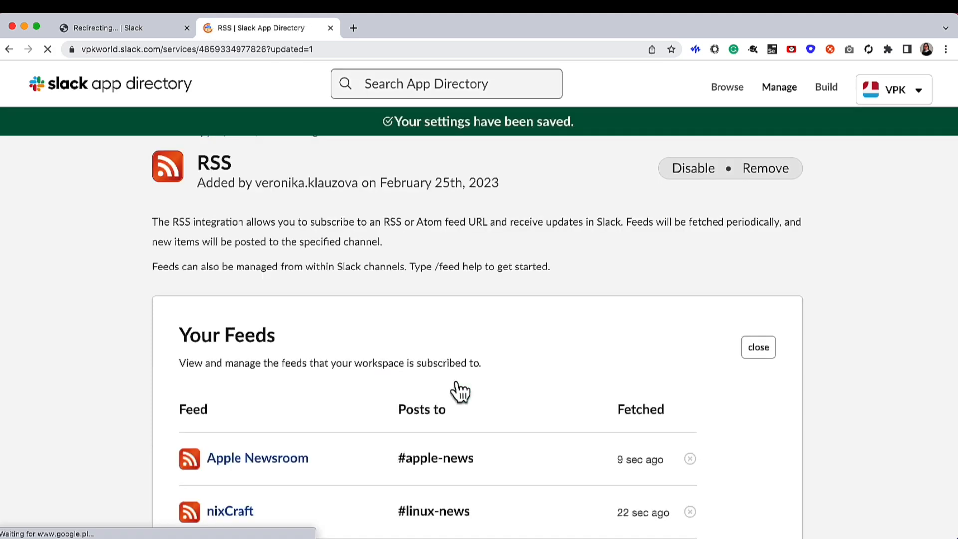
Step: Switch back to the Slack desktop app and run the command /feed help in the apple-news channel
click(24, 26)
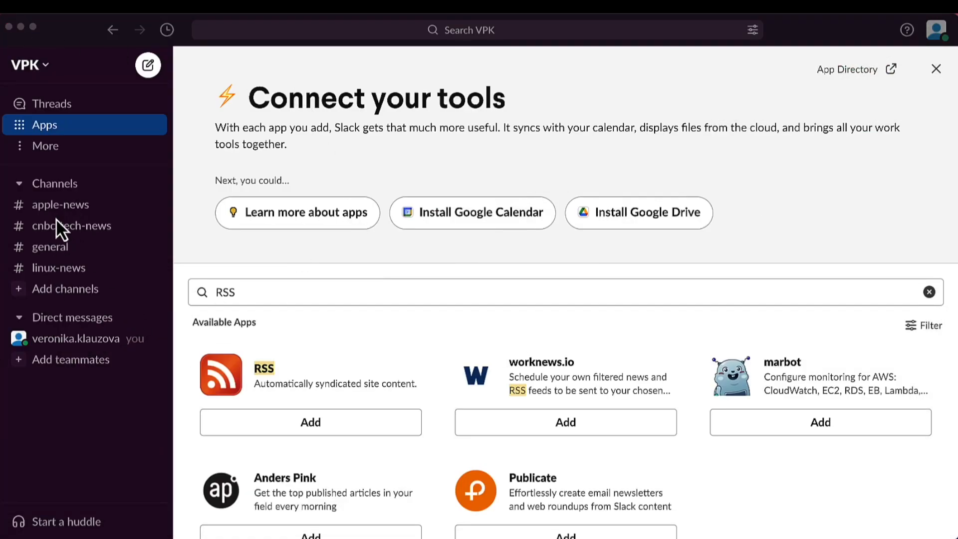
click(62, 205)
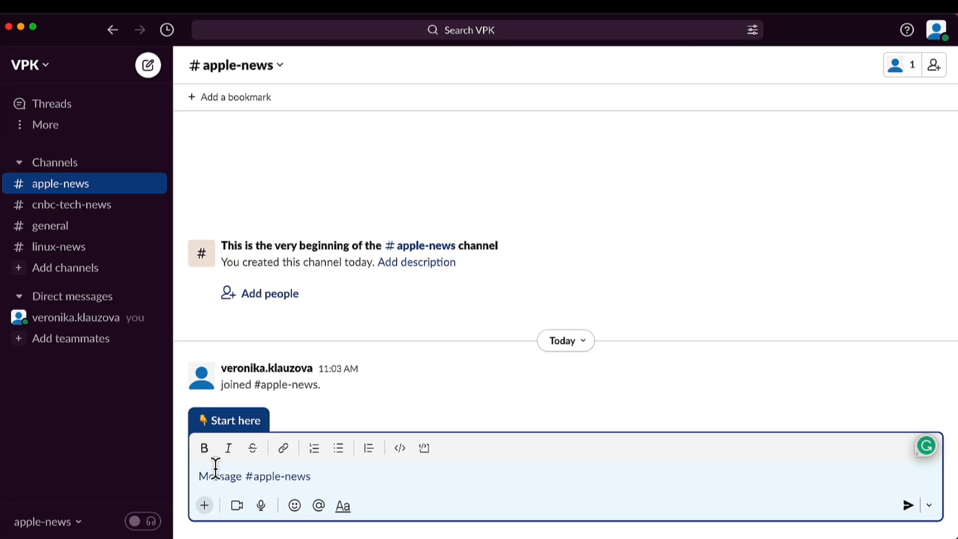
text(/feed)
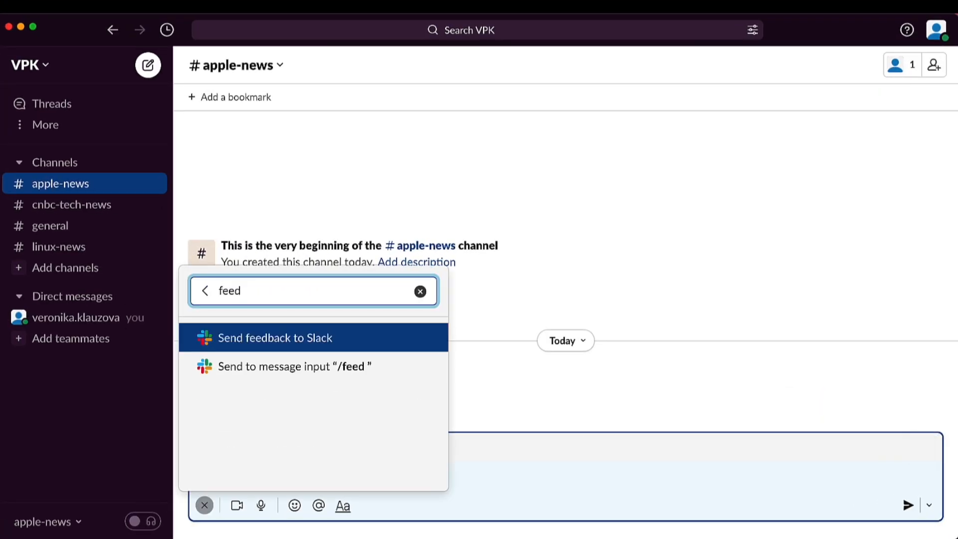
text( help)
key(Return)
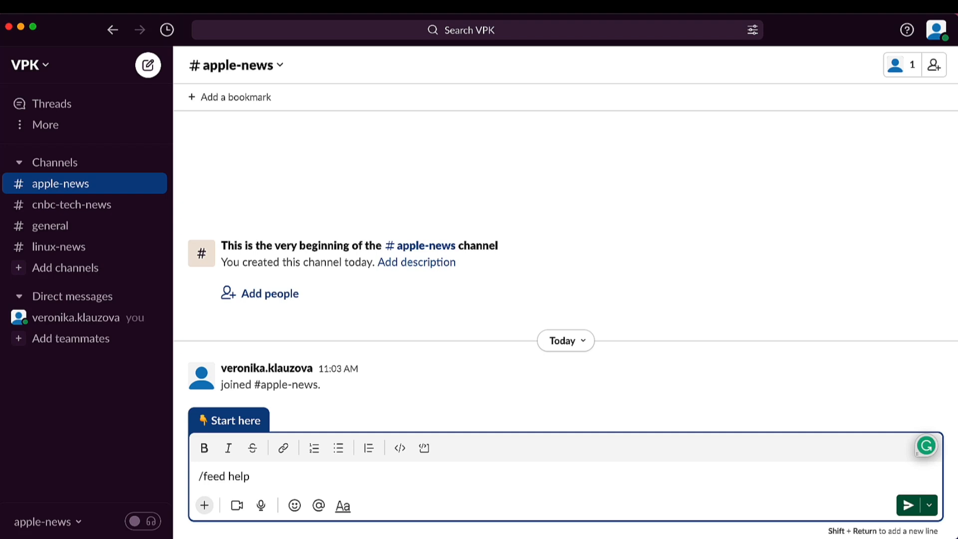
key(Return)
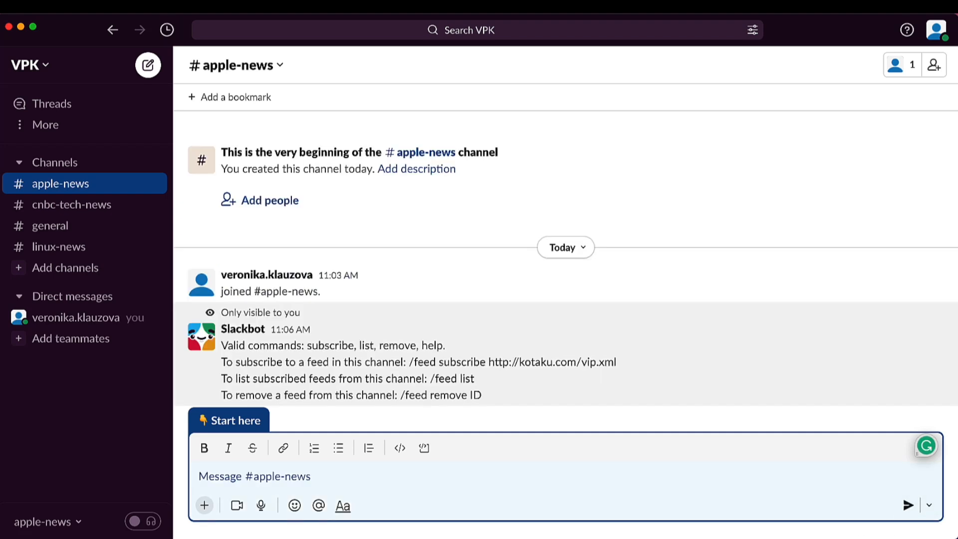
Step: List the feeds subscribed in the apple-news channel with the command /feed list
text(/feed list)
key(Return)
key(Return)
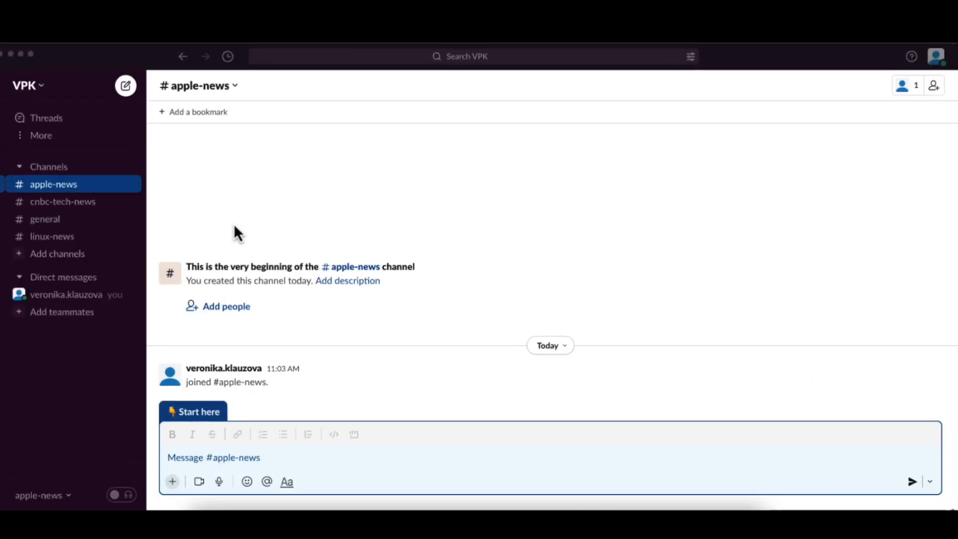
Step: Create a public channel named hackernews-newposts without adding any people to it
click(69, 178)
click(69, 169)
mouse_move(71, 194)
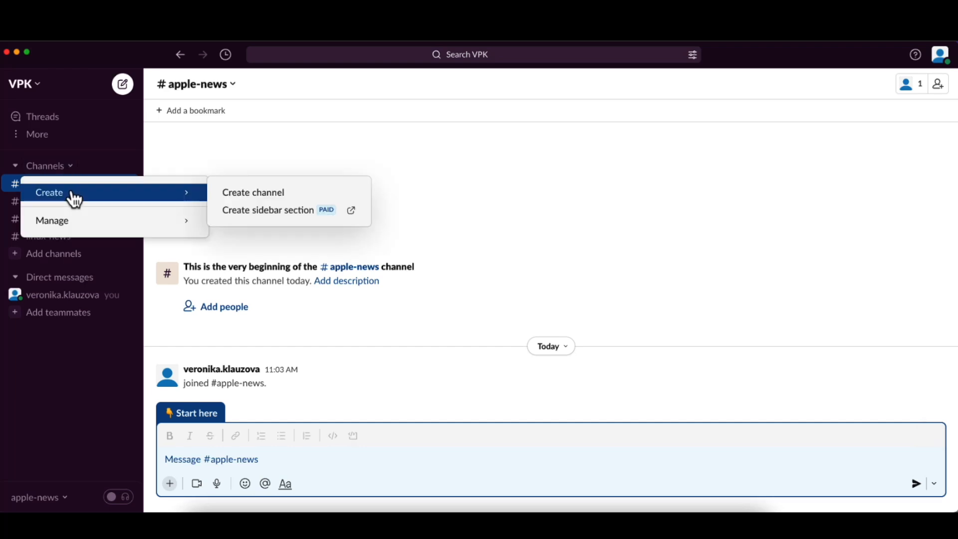
click(234, 198)
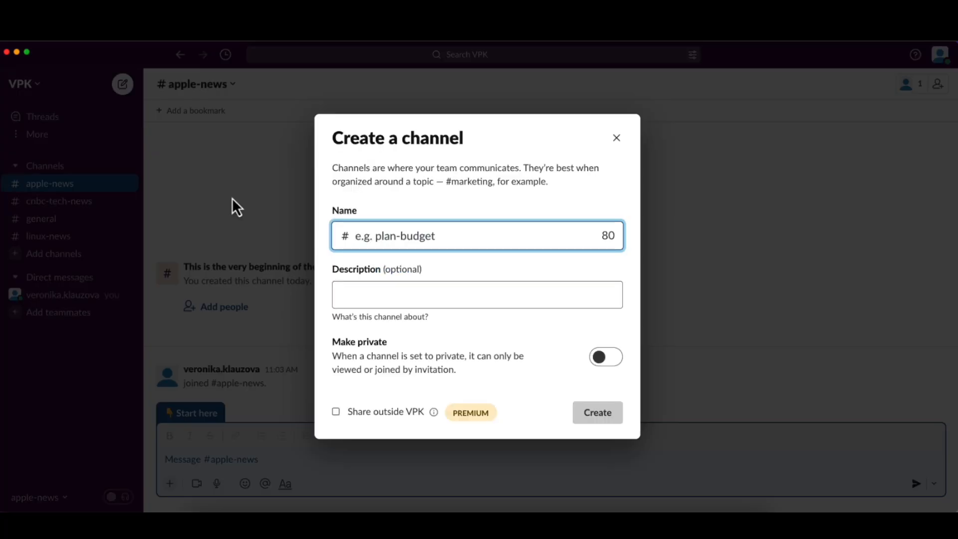
text(hack)
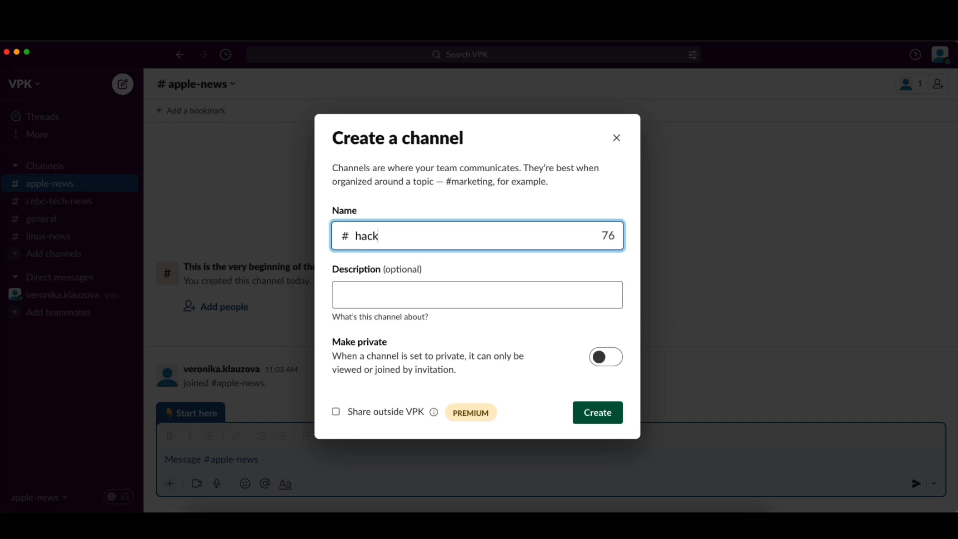
text(ernews-newposts)
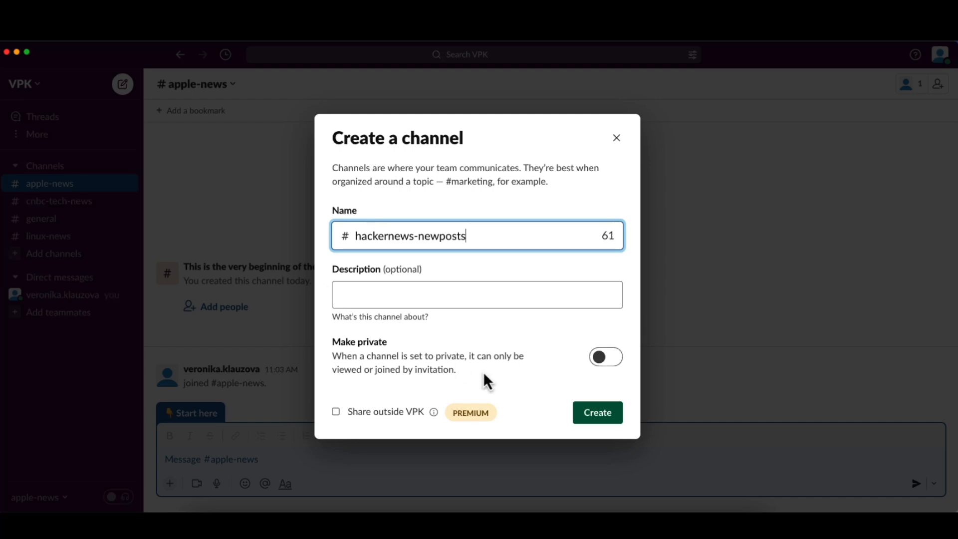
click(580, 421)
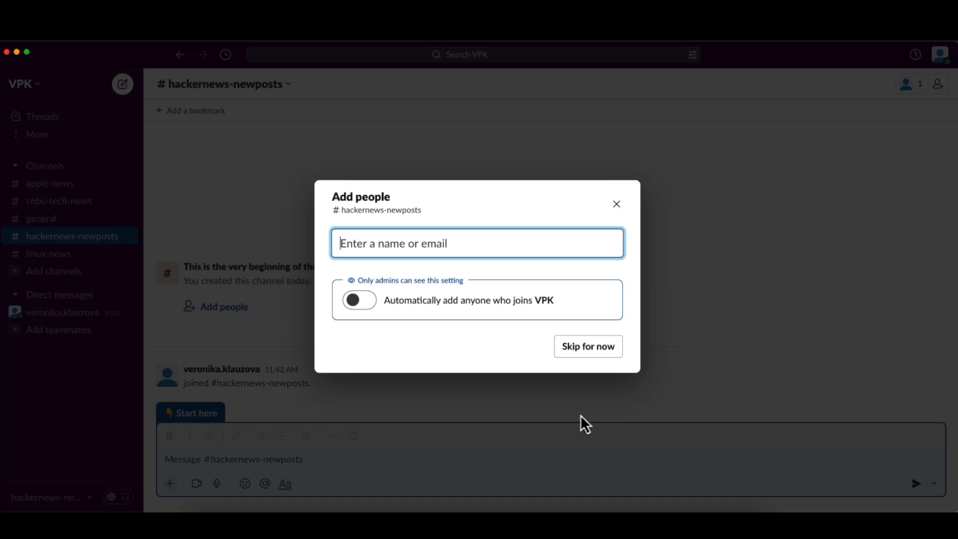
click(584, 352)
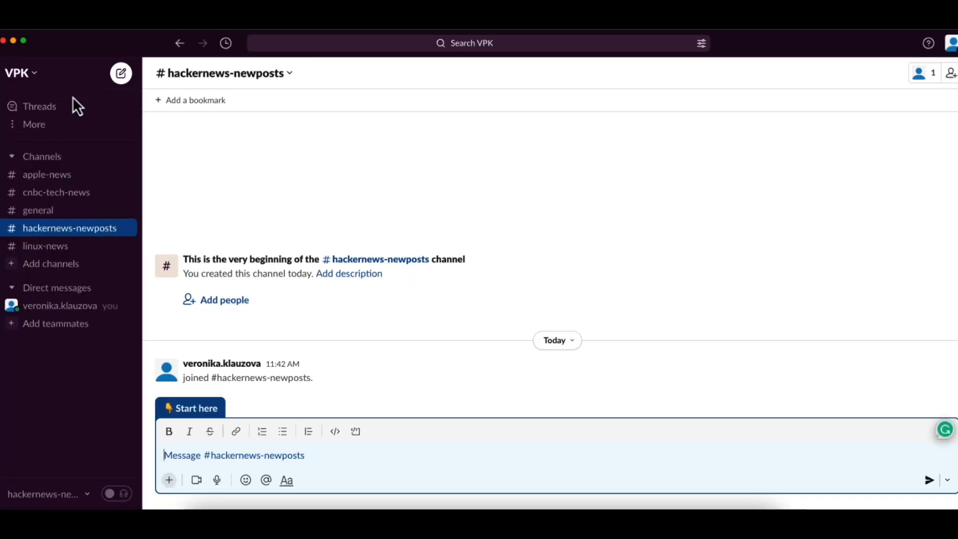
Step: Open the configuration page of the RSS app installed in the VPK workspace
click(45, 126)
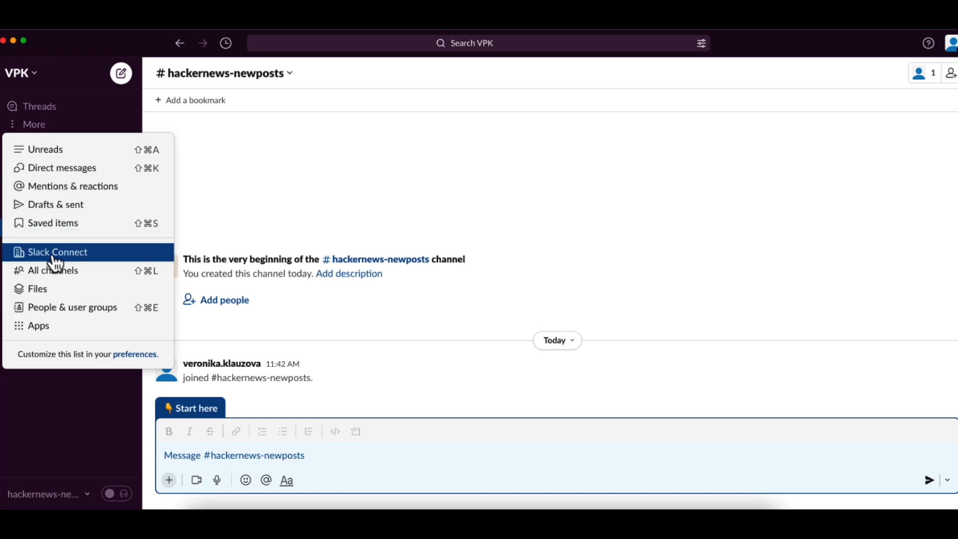
click(92, 330)
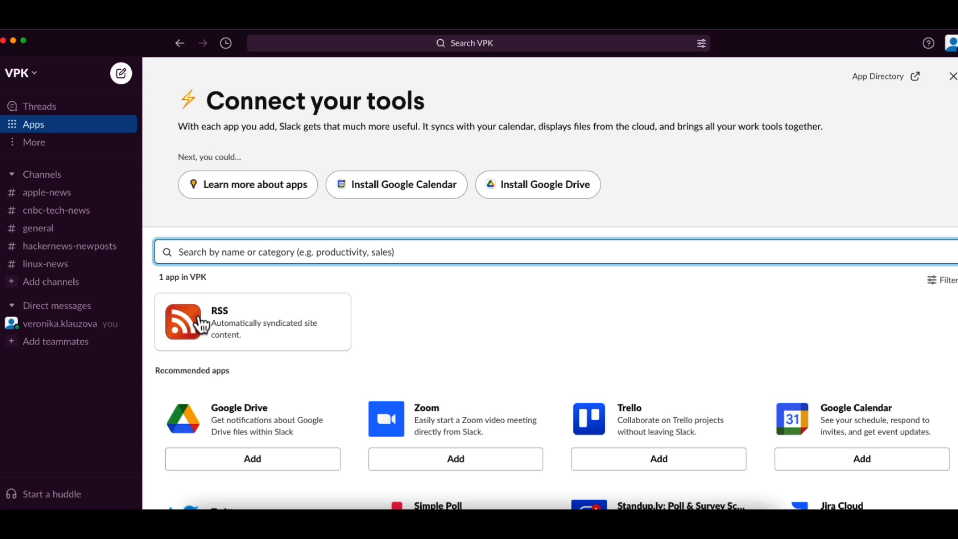
click(202, 325)
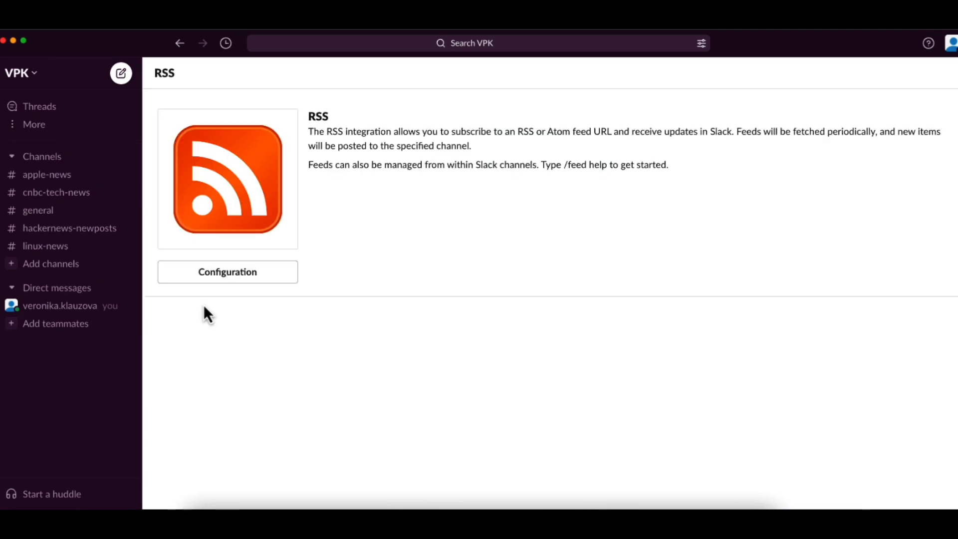
click(217, 281)
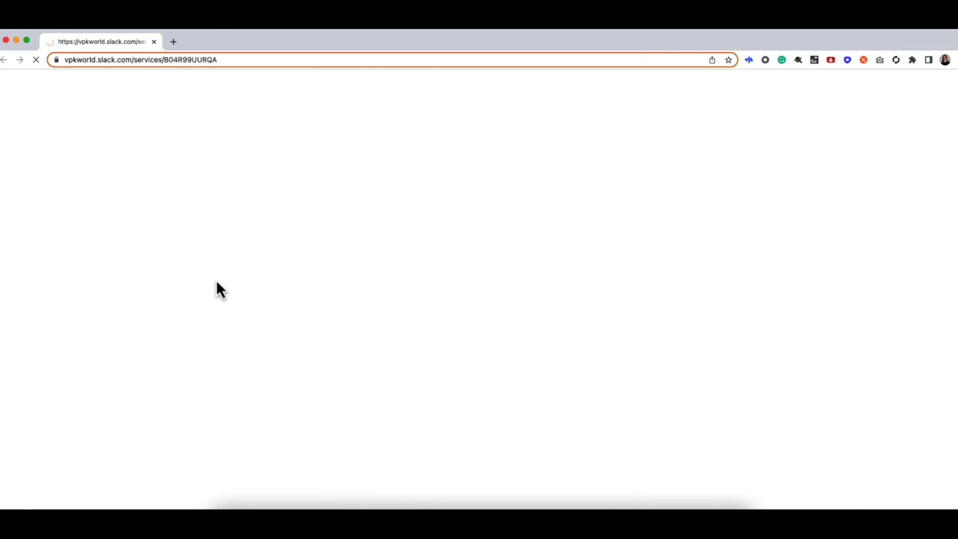
scroll(230, 287, down, 5)
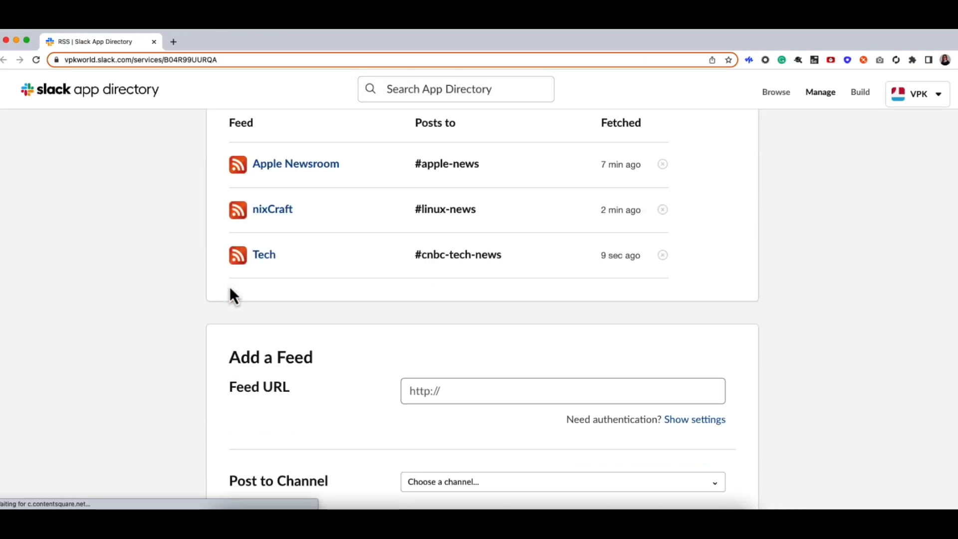
scroll(229, 287, down, 3)
click(409, 270)
text(https://hnrss.org/newest)
click(388, 296)
scroll(388, 296, down, 3)
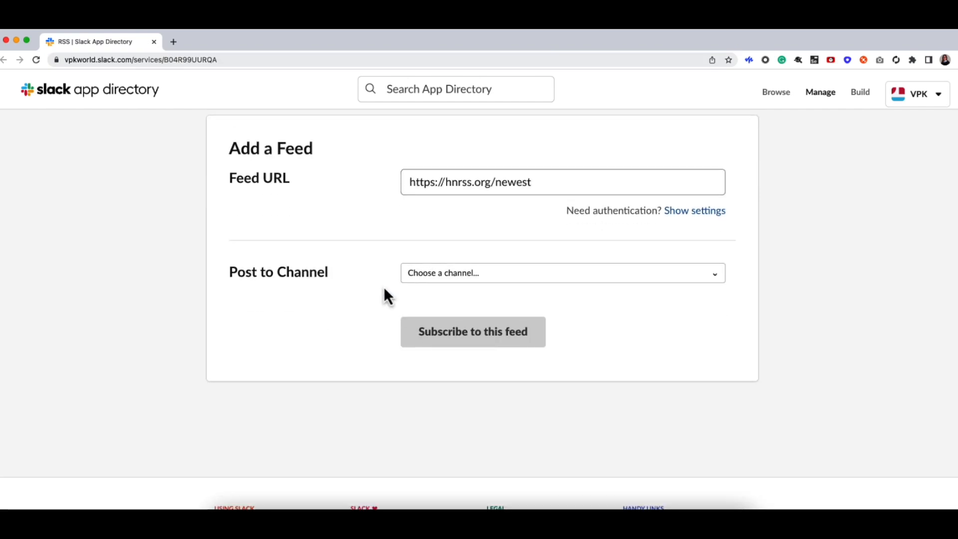
click(422, 277)
text(hacker)
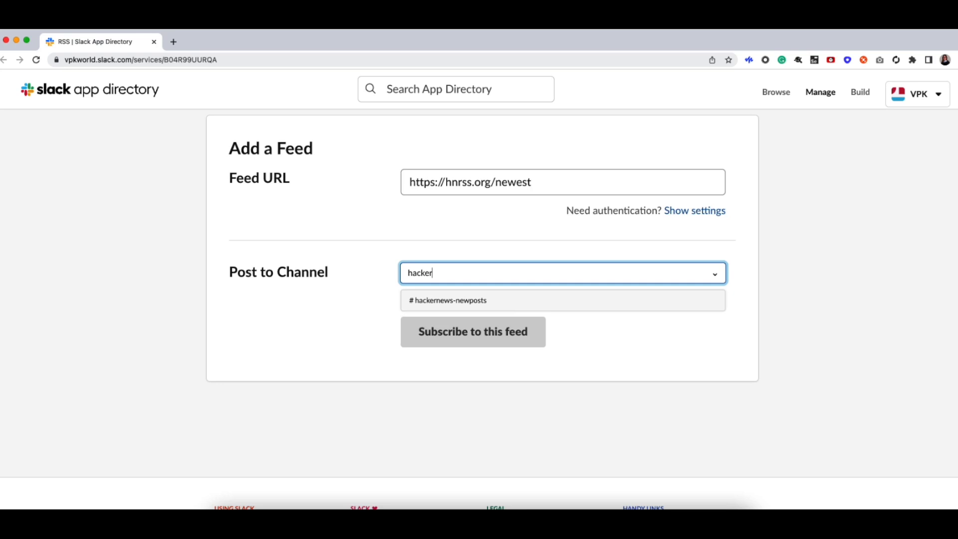
click(433, 299)
click(440, 332)
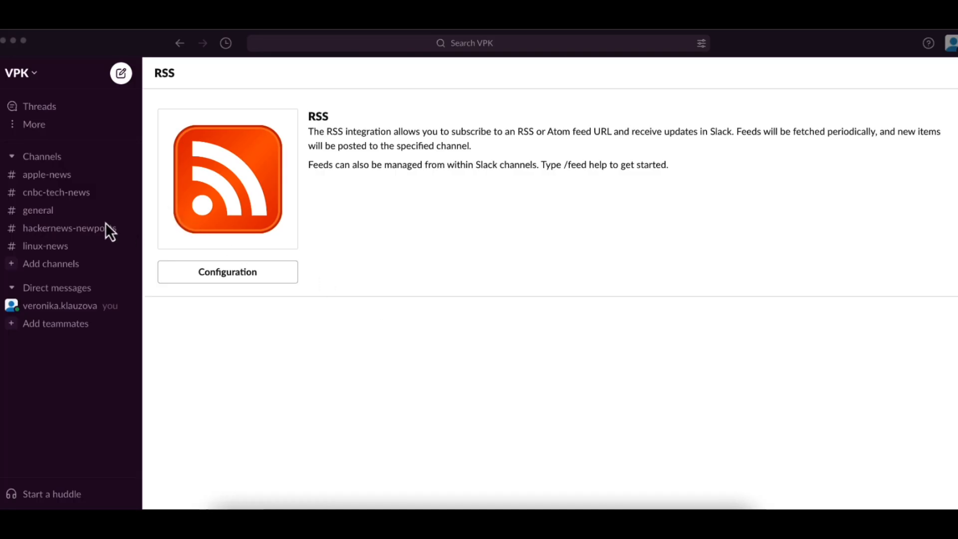
Step: In the Slack desktop app, list the feeds subscribed in the hackernews-newposts channel with the command /feed list
click(77, 228)
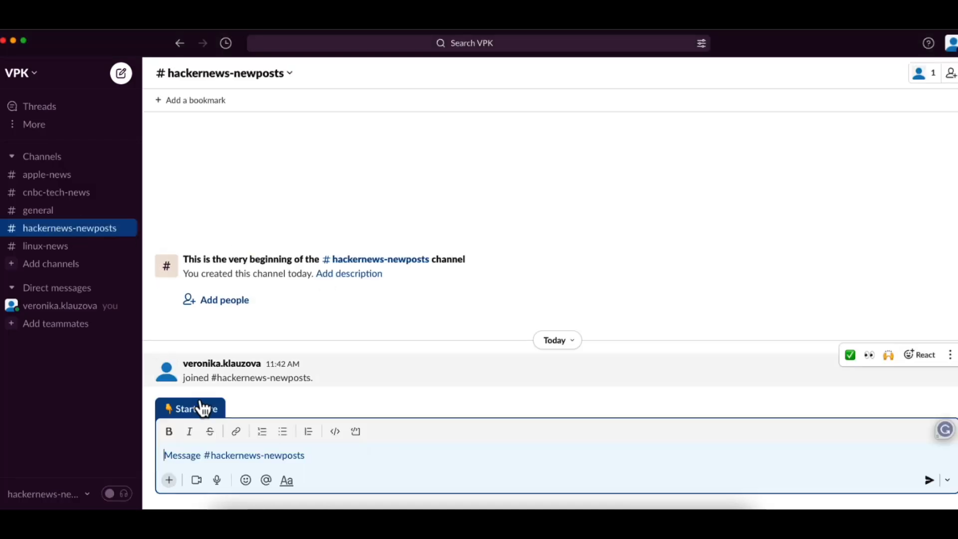
click(207, 454)
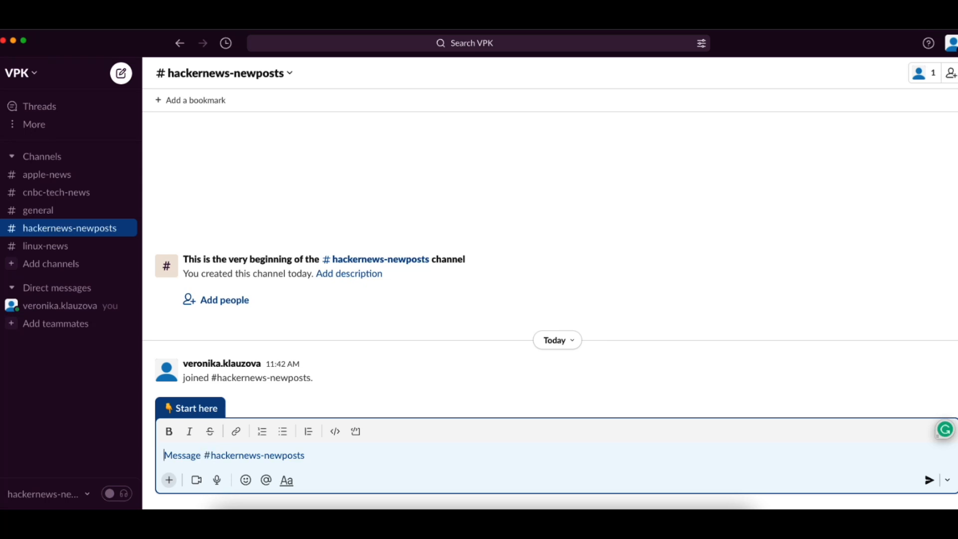
text(/de)
key(BackSpace)
key(BackSpace)
key(BackSpace)
text(/feed)
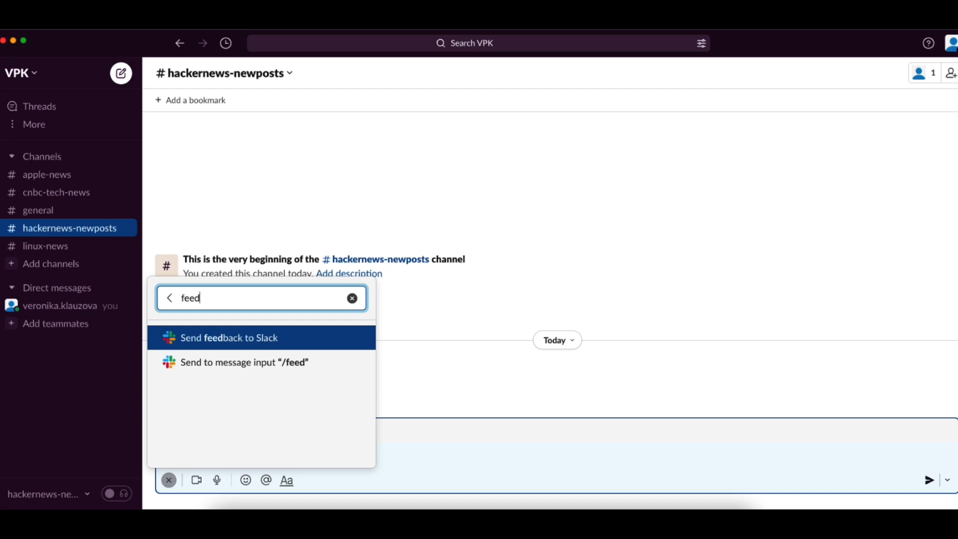
text( list)
key(Return)
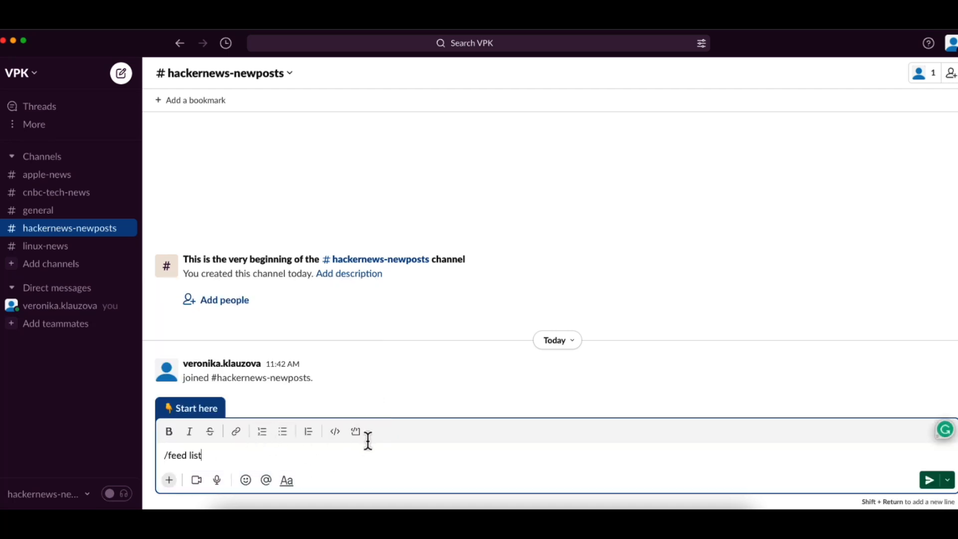
key(Return)
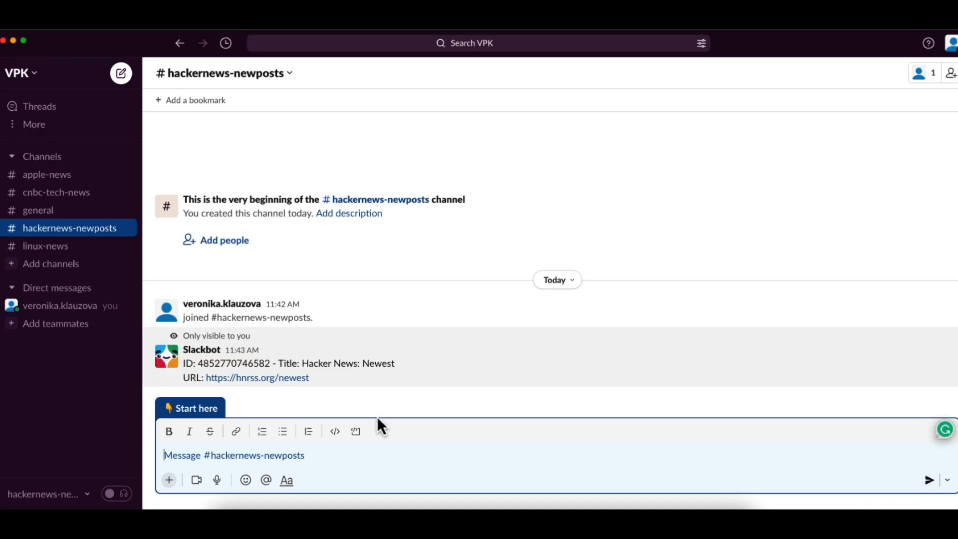
click(396, 393)
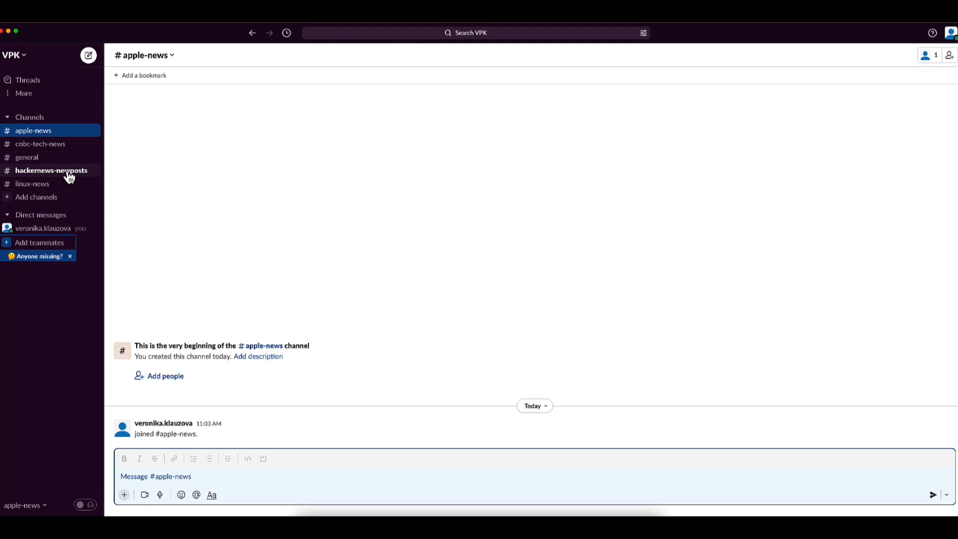
Step: Look through the posts delivered by the RSS feed in the hackernews-newposts channel
click(68, 171)
scroll(231, 163, up, 3)
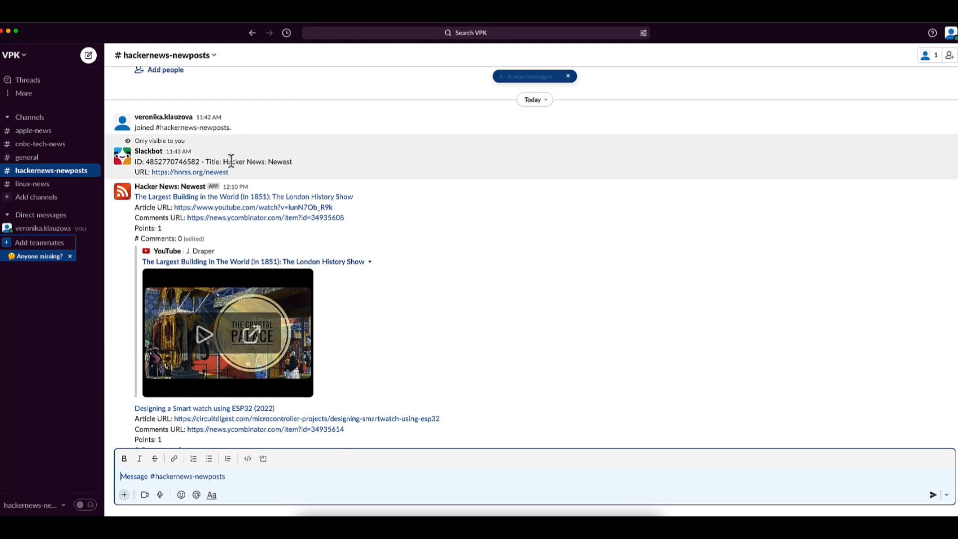
scroll(219, 178, up, 2)
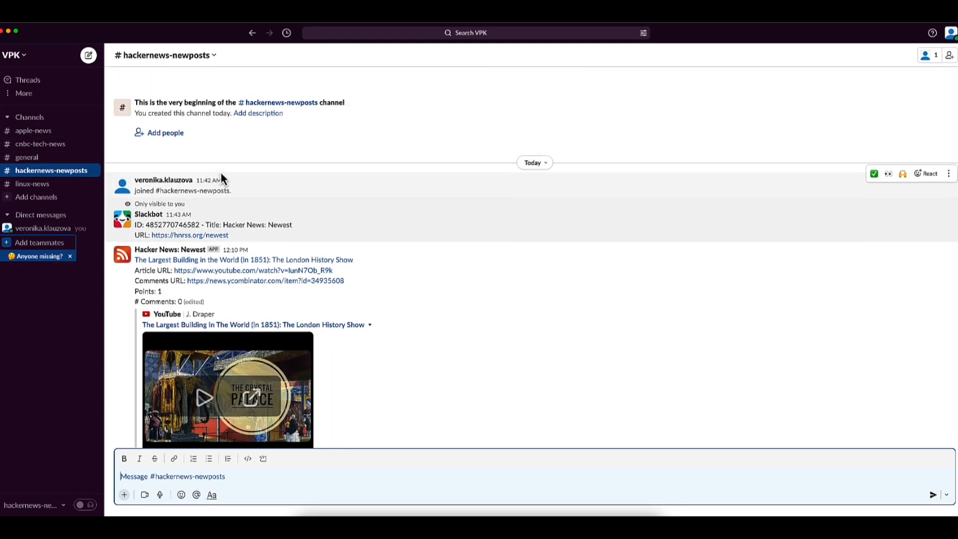
scroll(222, 180, down, 5)
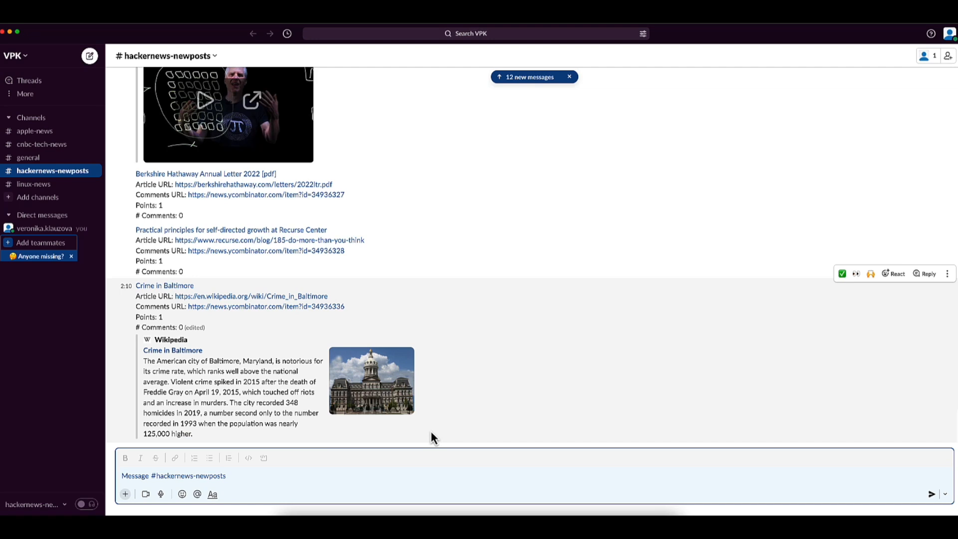
Step: Open the web configuration page of the RSS app from the apps installed in the VPK workspace
click(29, 98)
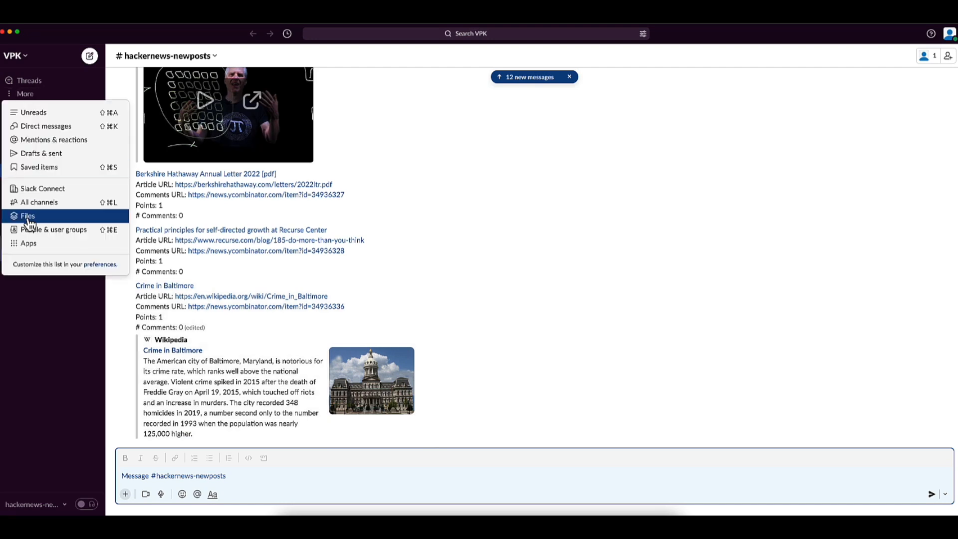
click(31, 243)
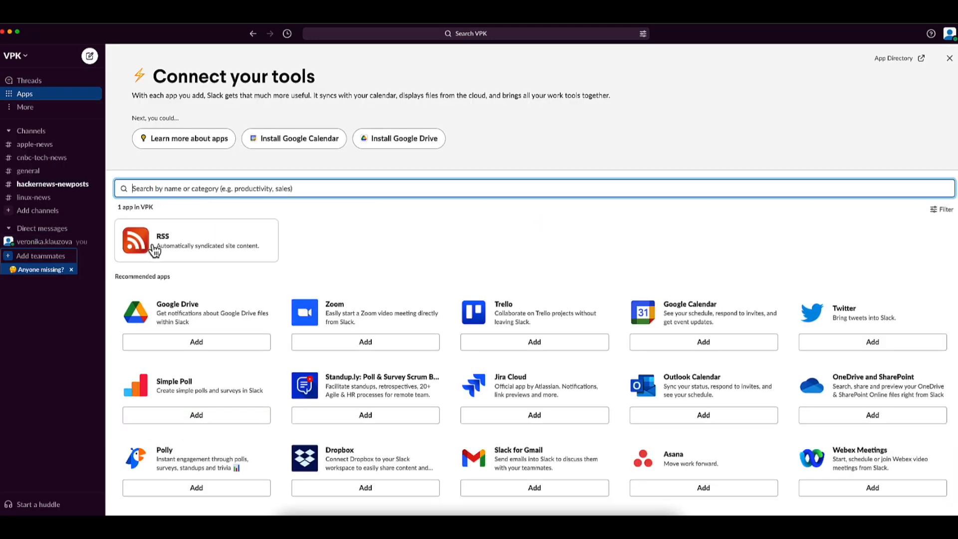
click(181, 244)
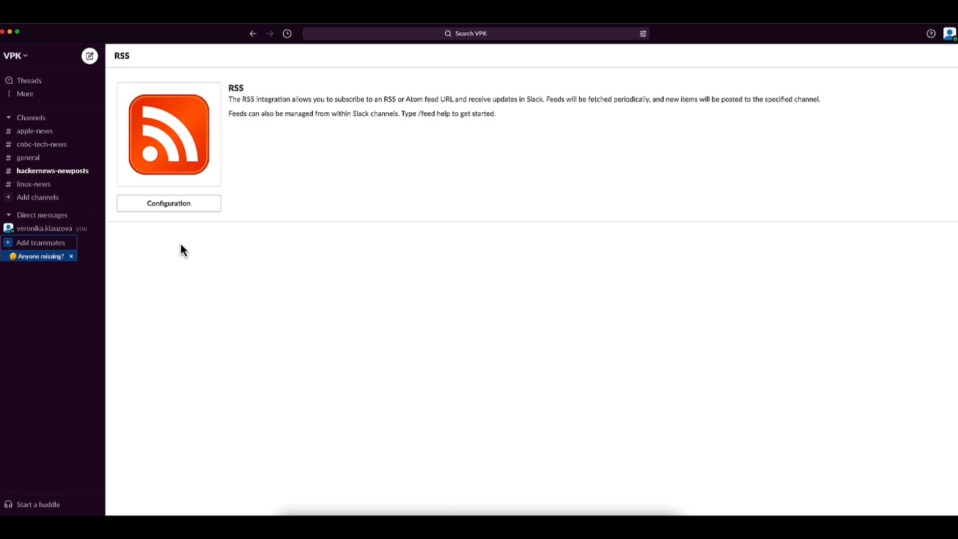
click(185, 203)
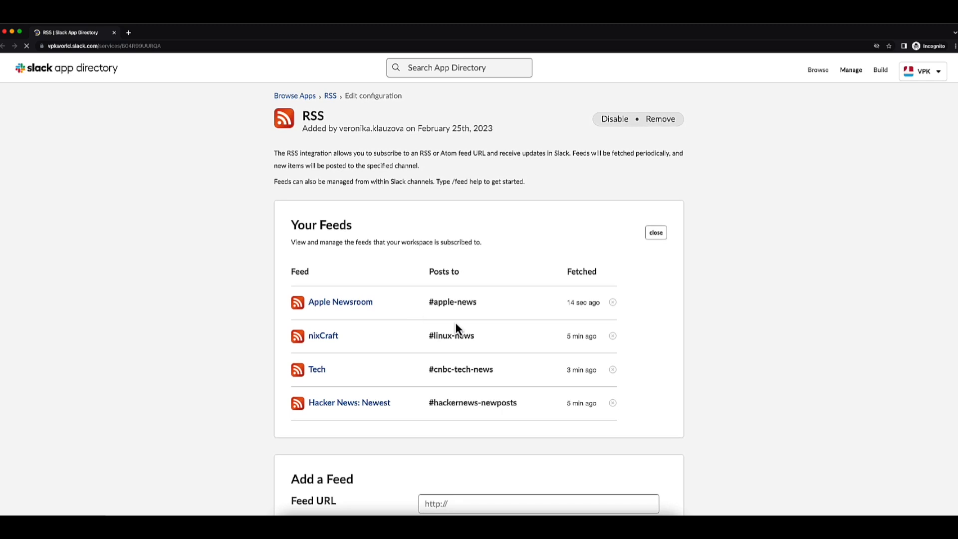
Step: Unsubscribe from the Apple Newsroom feed that posts to #apple-news and confirm the removal
click(620, 489)
scroll(574, 240, down, 2)
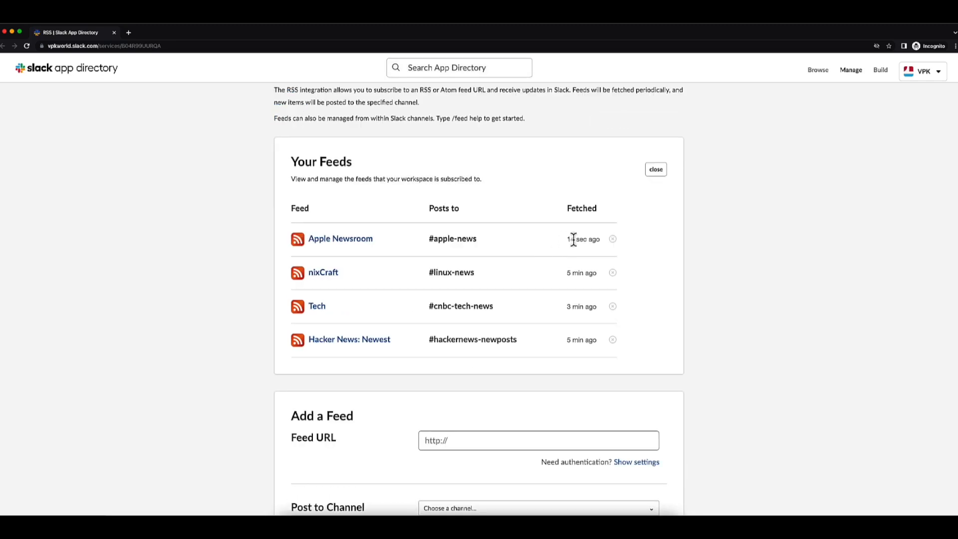
click(612, 239)
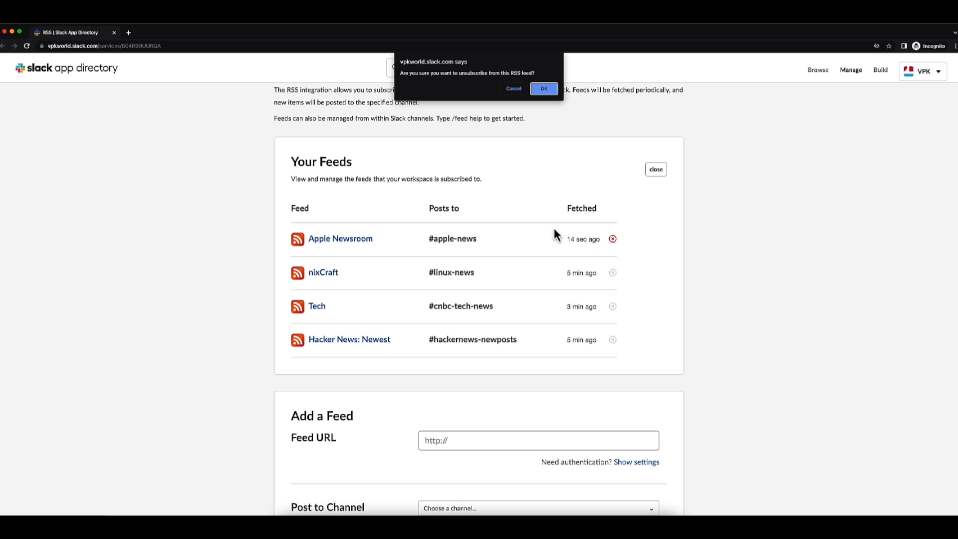
click(544, 89)
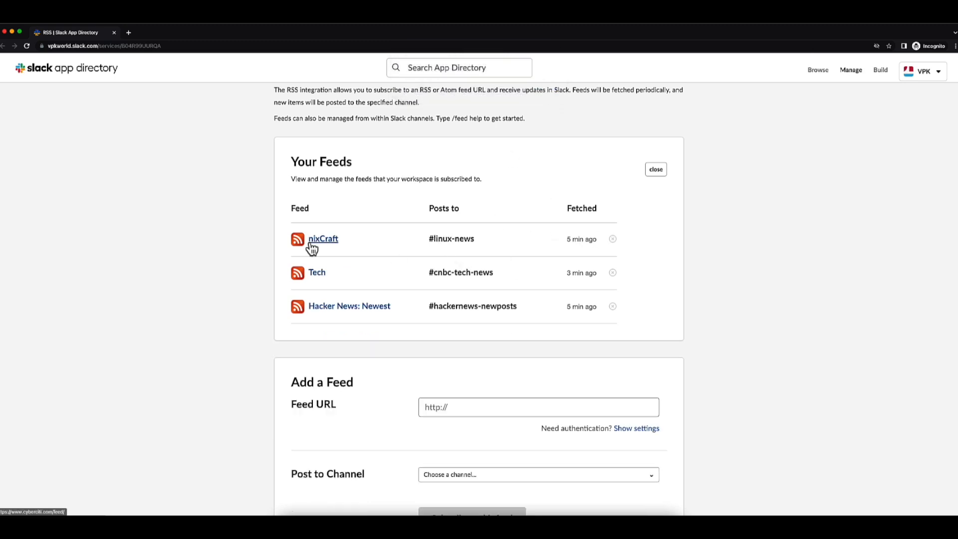
Step: Switch back to the Slack desktop app and leave the apple-news channel
click(11, 31)
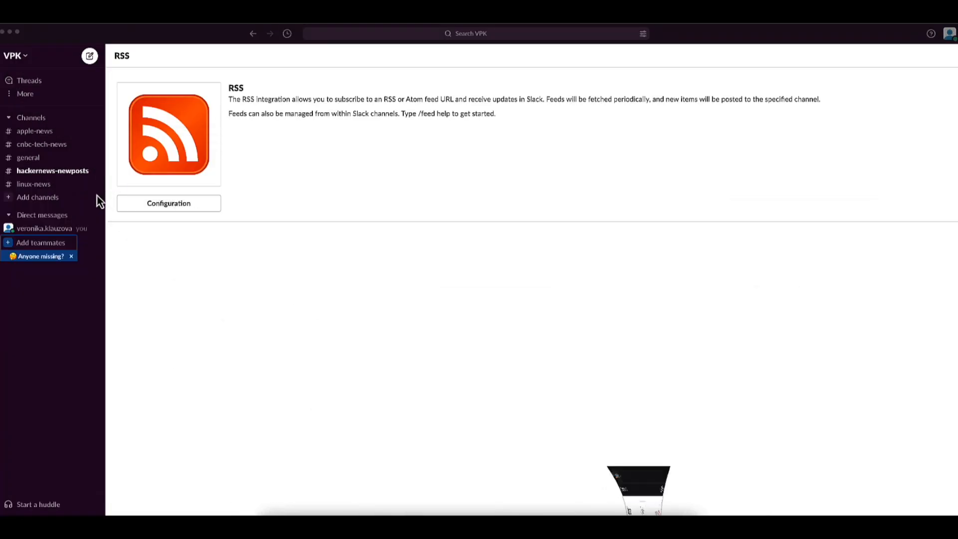
click(47, 132)
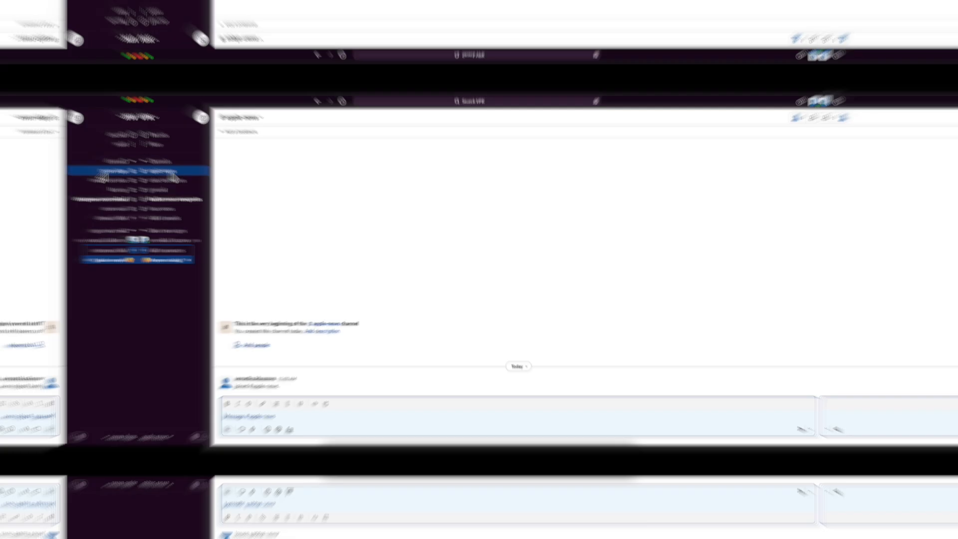
right_click(172, 172)
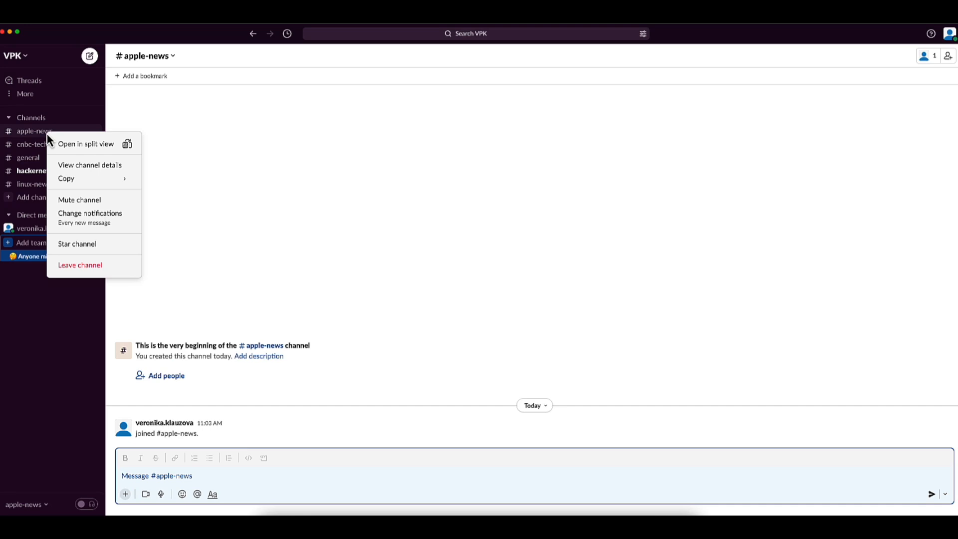
click(82, 272)
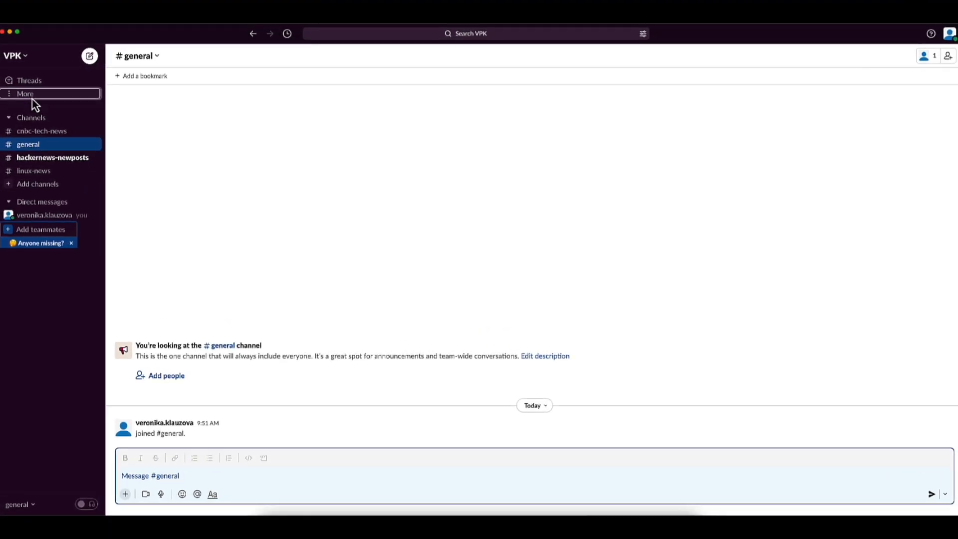
Step: Browse all channels of the workspace and view the apple-news channel without joining it
click(32, 98)
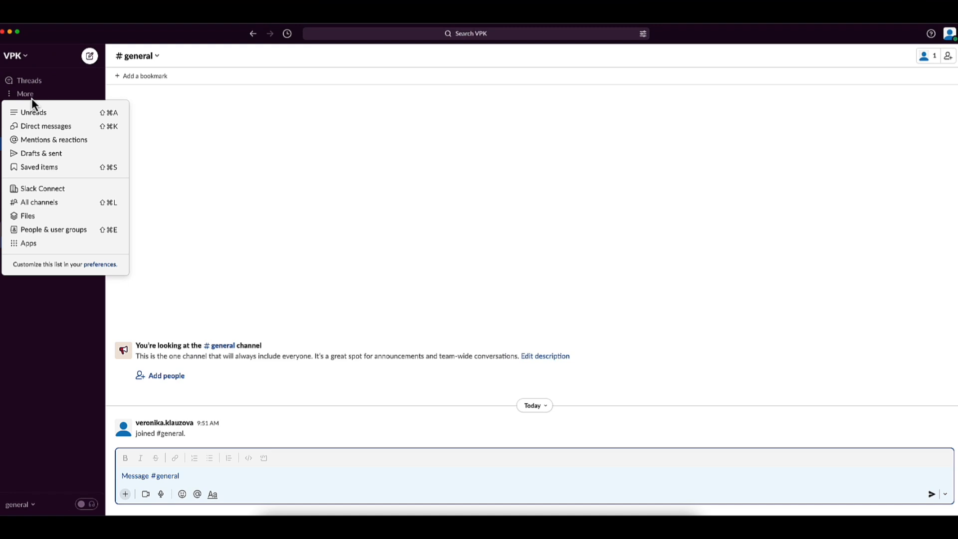
click(33, 99)
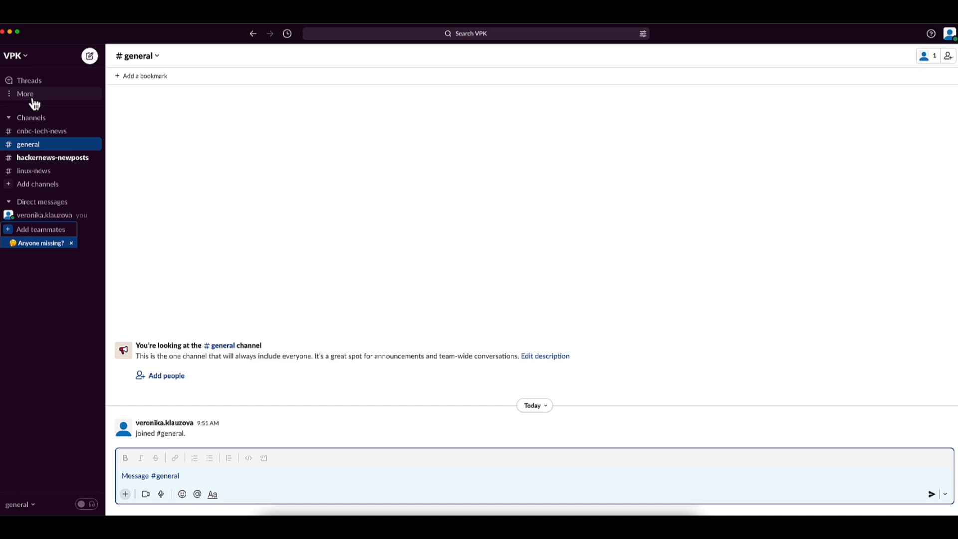
click(32, 100)
click(47, 204)
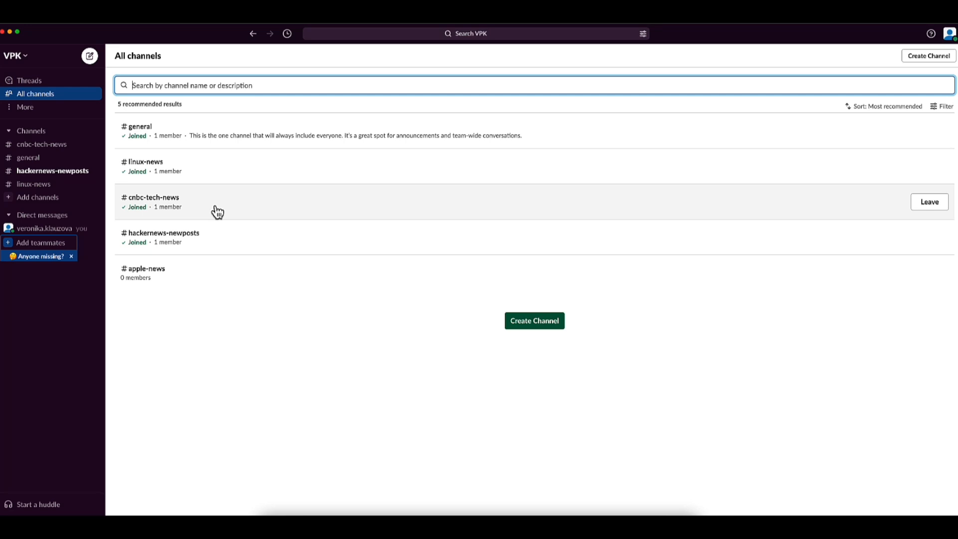
click(897, 277)
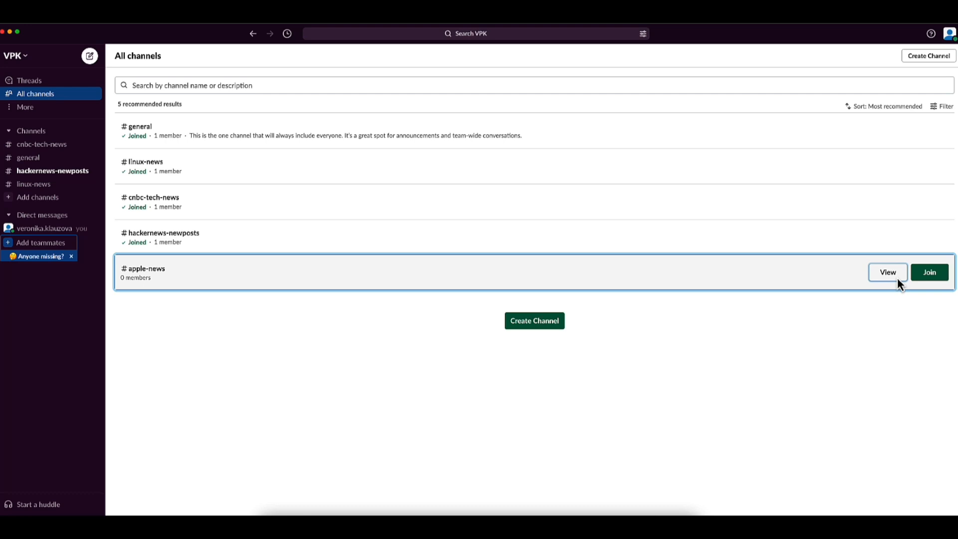
click(888, 272)
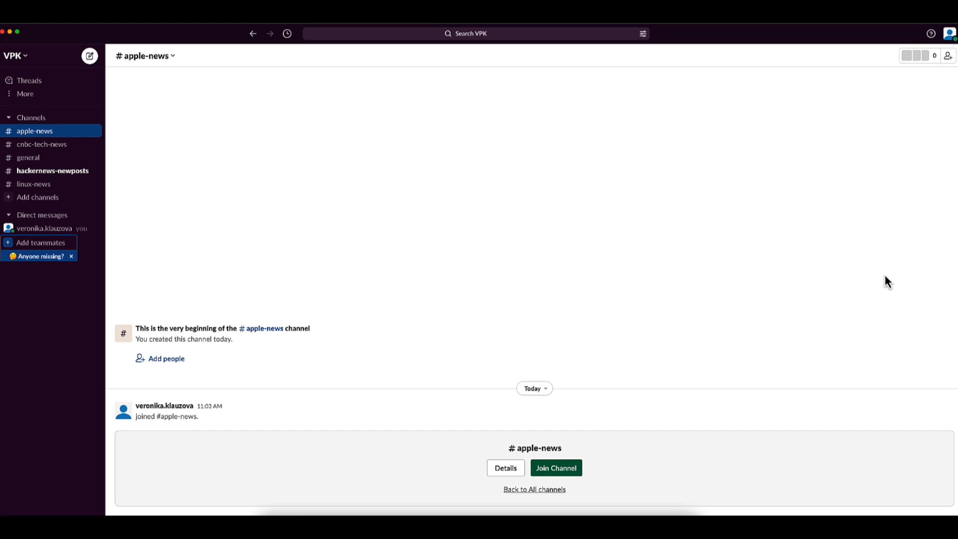
Step: Permanently delete the apple-news channel through its channel settings
click(509, 470)
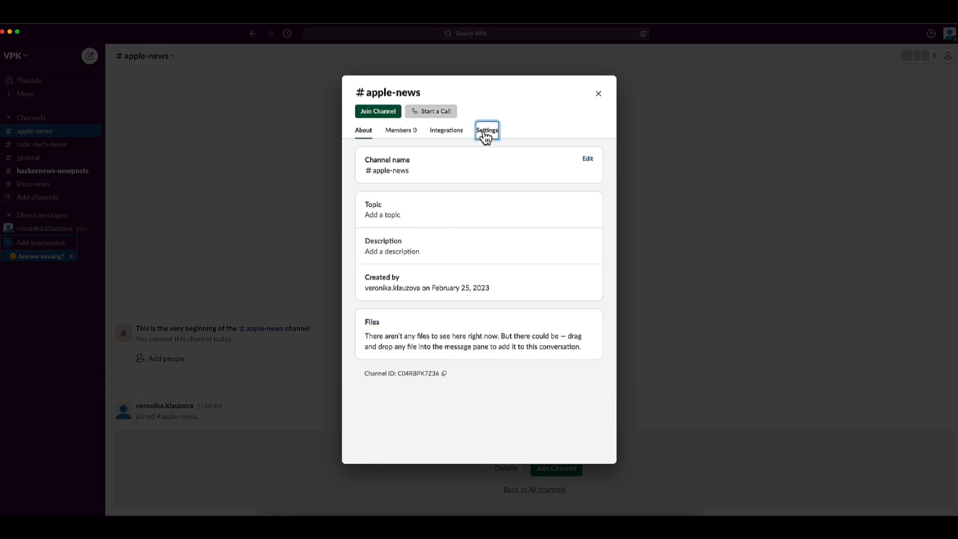
click(487, 131)
click(427, 325)
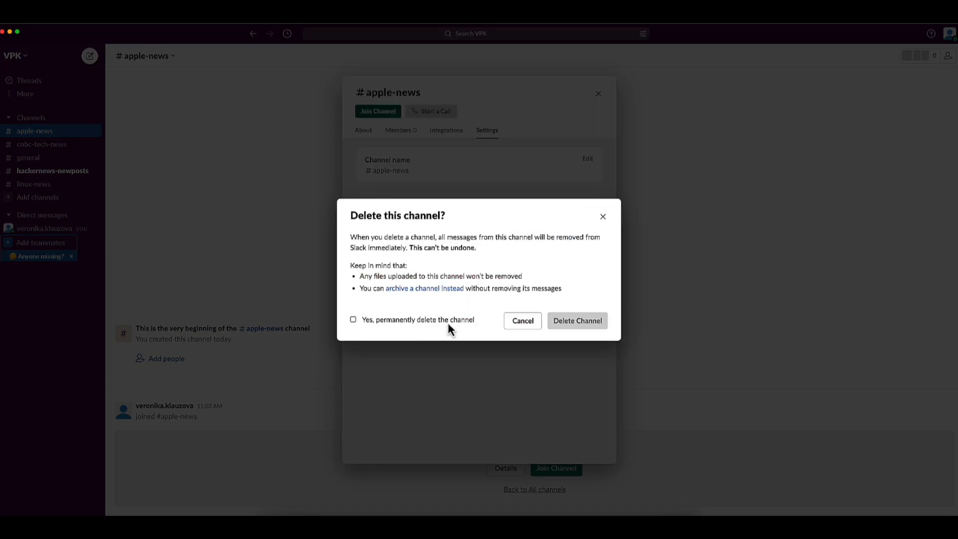
click(415, 320)
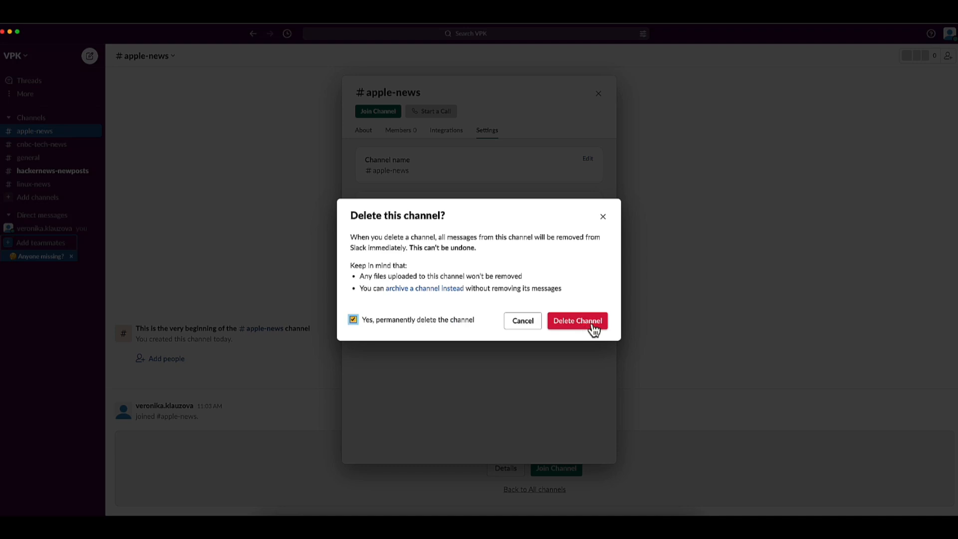
click(589, 324)
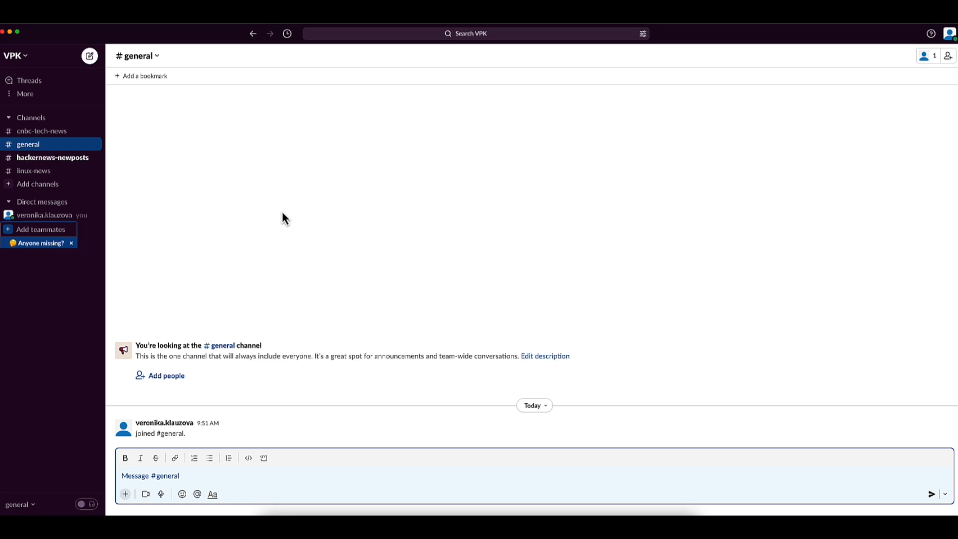
Step: List the feeds subscribed in the cnbc-tech-news channel with the command /feed list
click(54, 131)
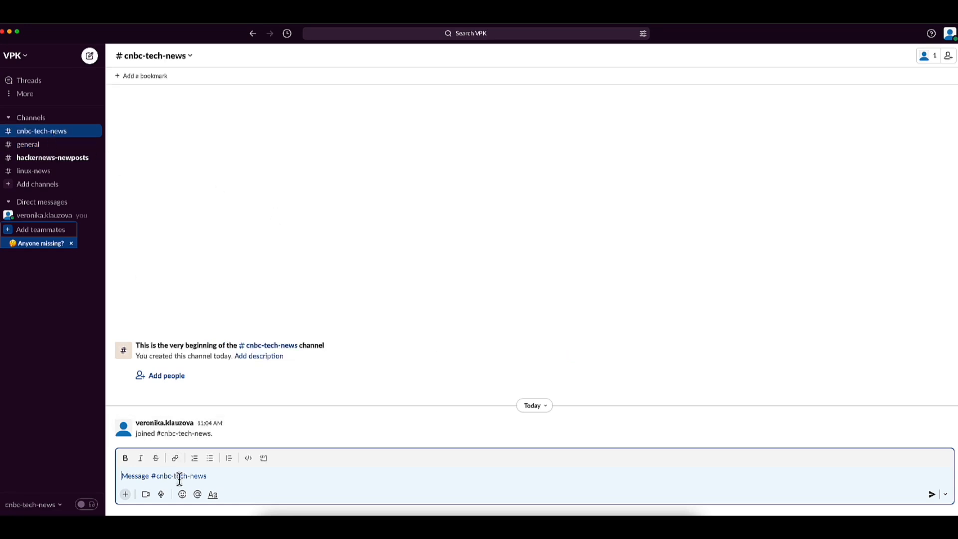
text(/feed lis)
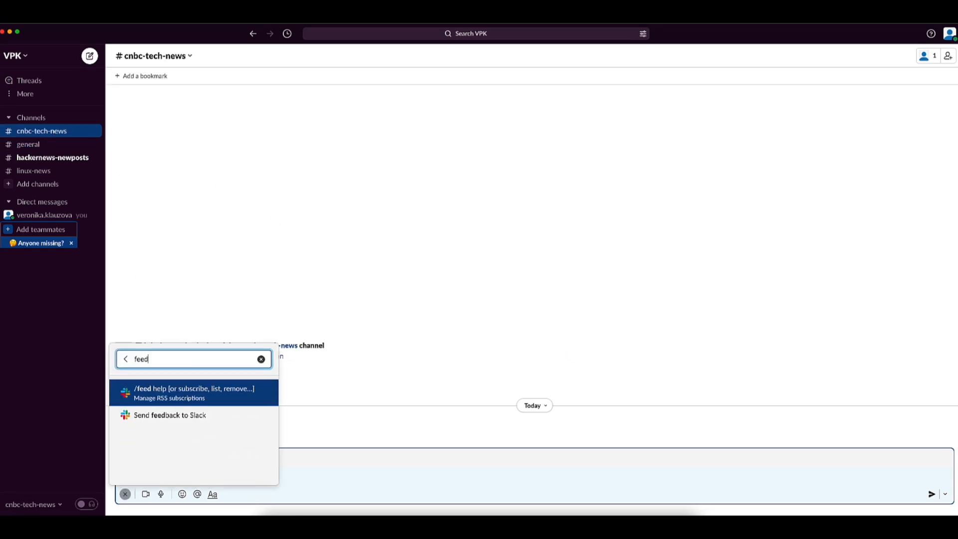
text(t)
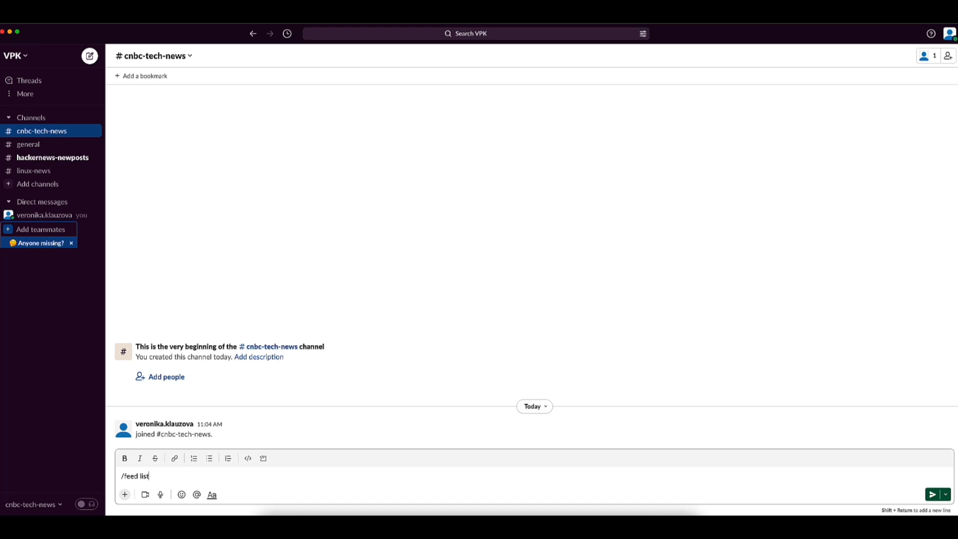
key(Return)
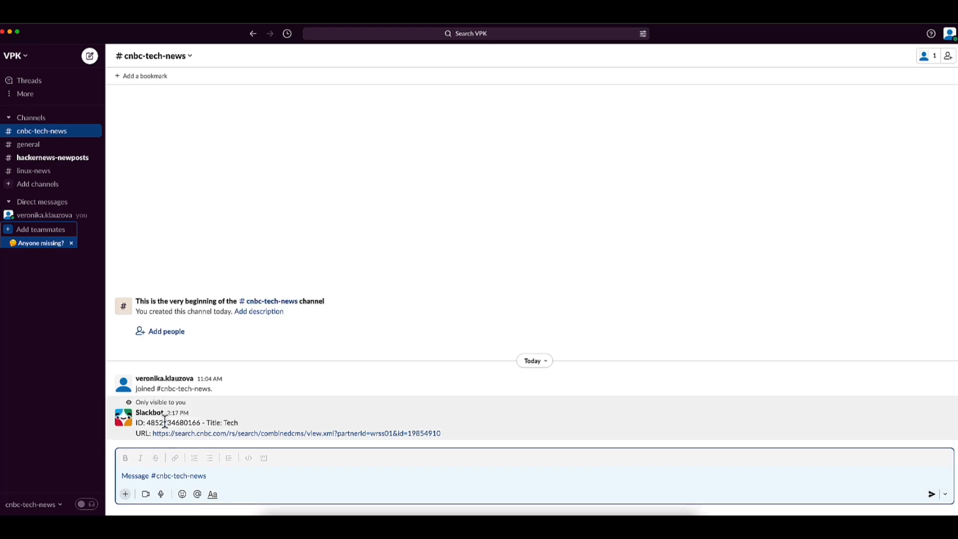
click(160, 475)
text(/)
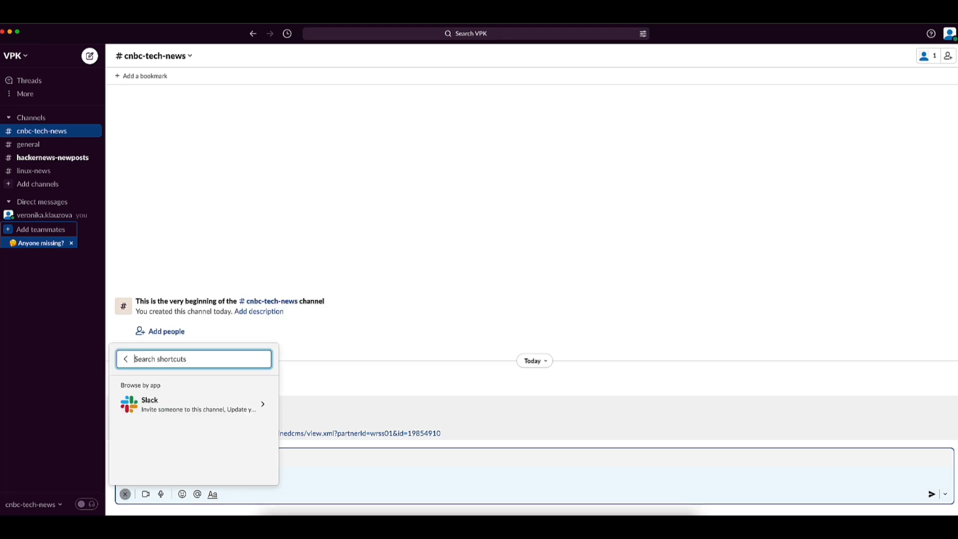
text(feed)
key(Return)
text(remove)
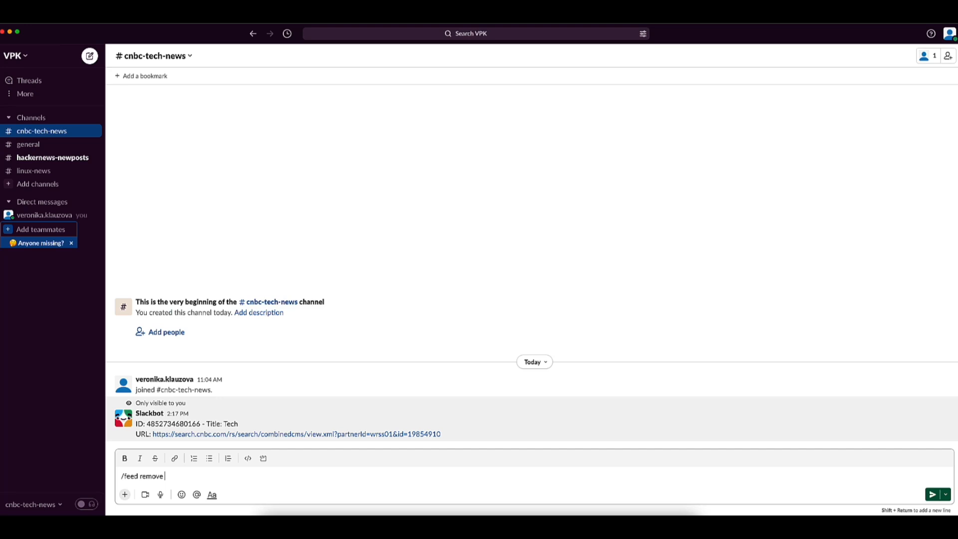
text(4852734680166)
key(Return)
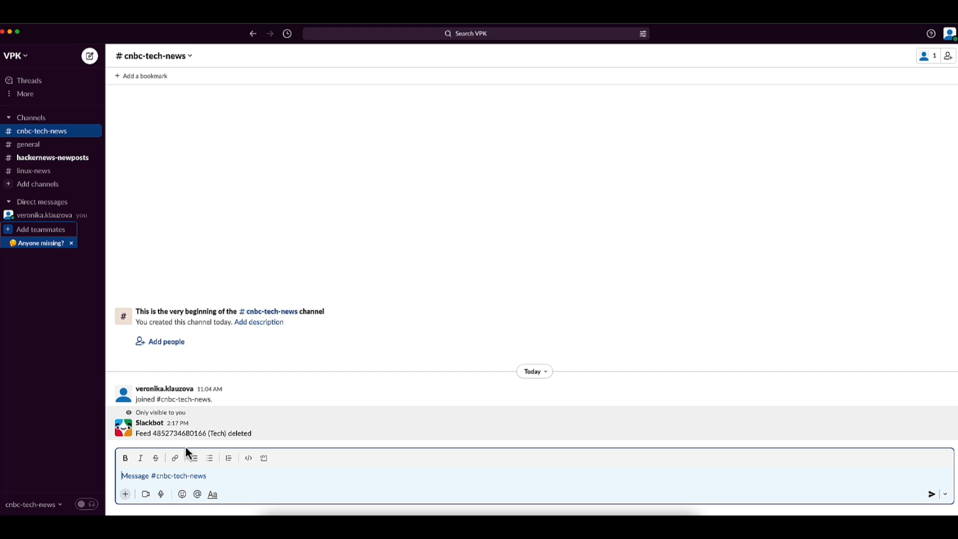
Step: Reopen the RSS app's web configuration page and check which feeds the workspace is still subscribed to
click(20, 94)
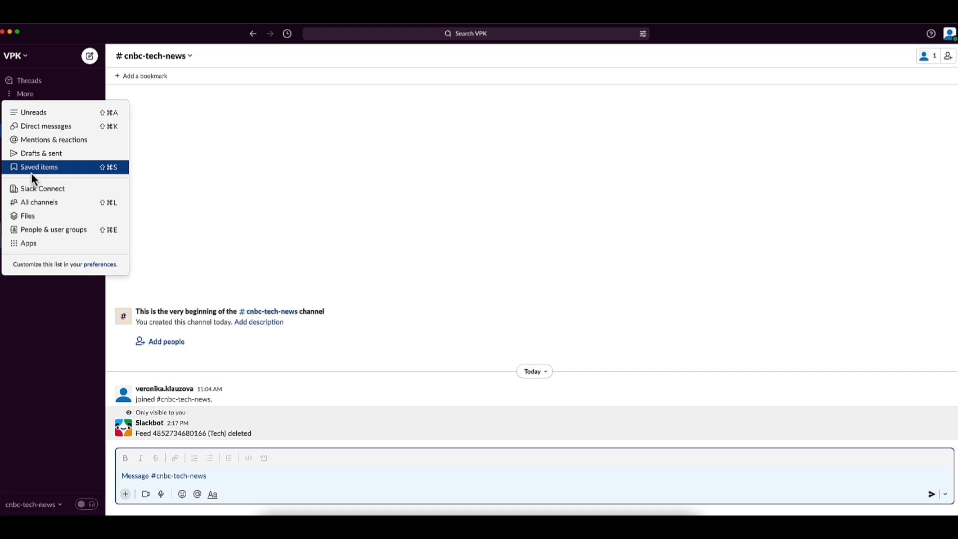
click(63, 248)
click(152, 246)
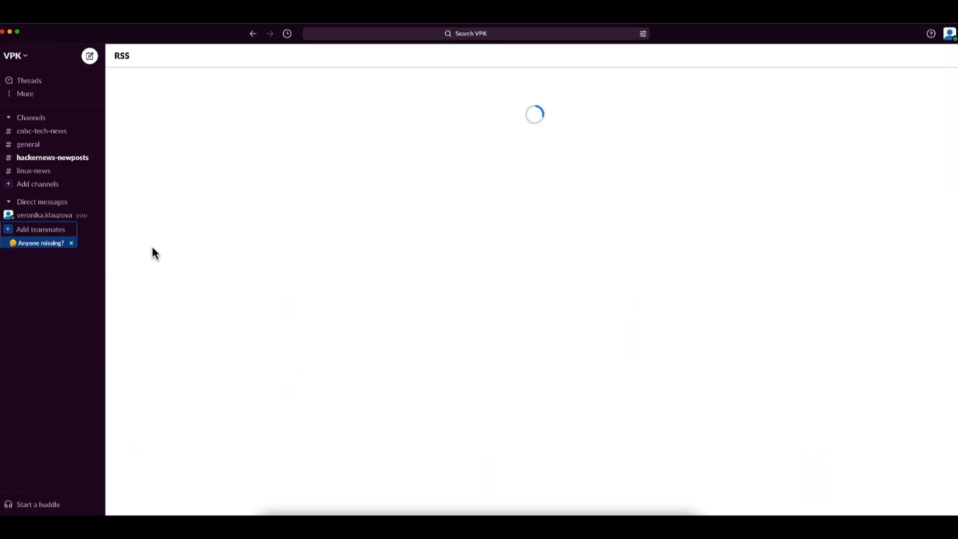
click(185, 204)
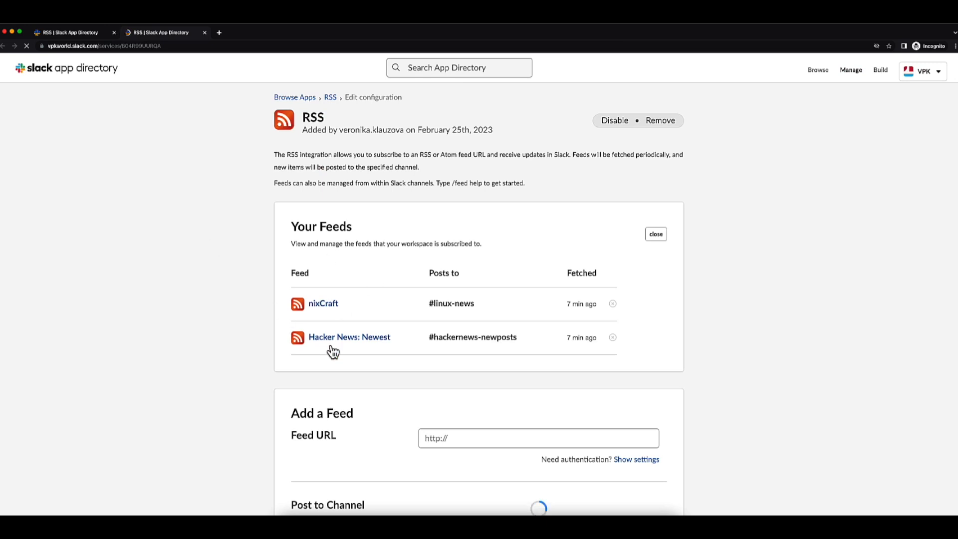
Step: Return to the Slack desktop app and permanently delete the cnbc-tech-news channel through its channel settings
click(11, 31)
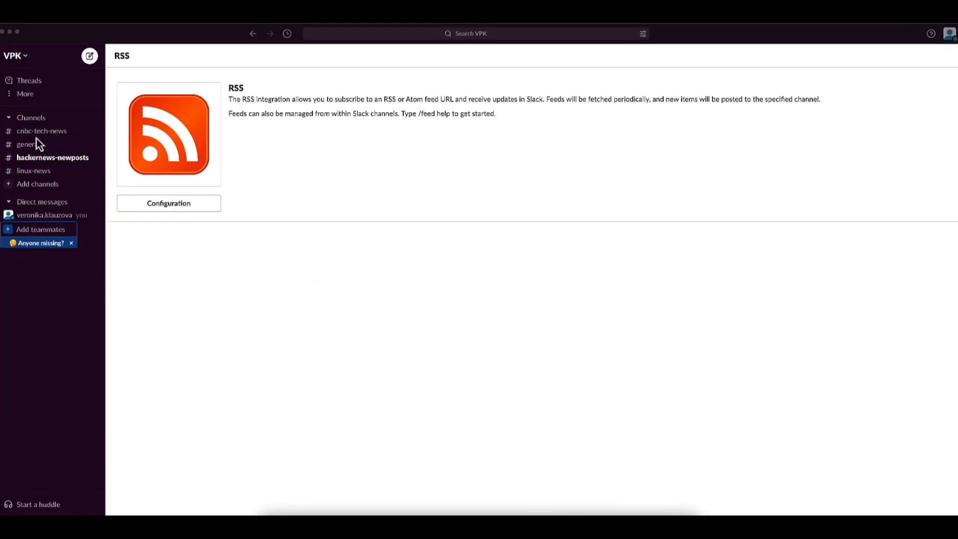
click(61, 135)
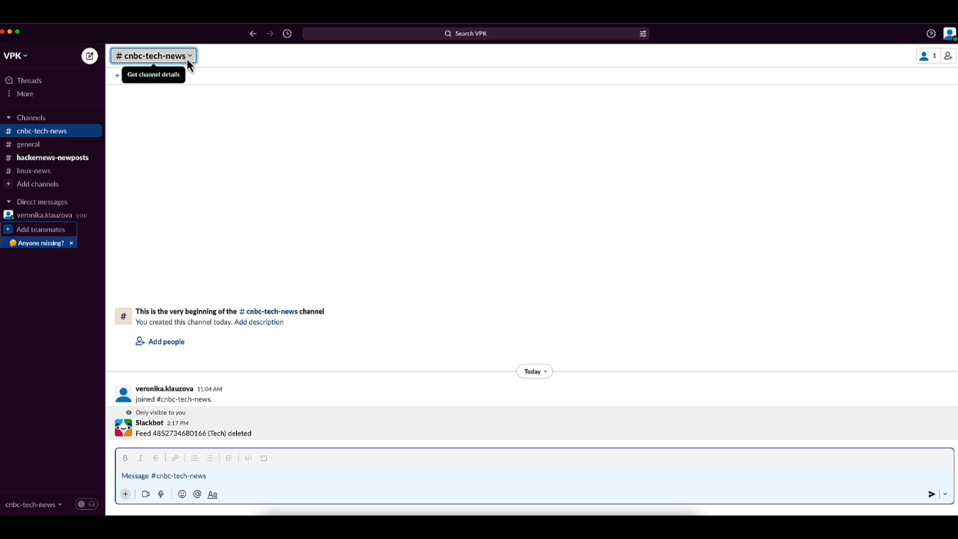
click(188, 59)
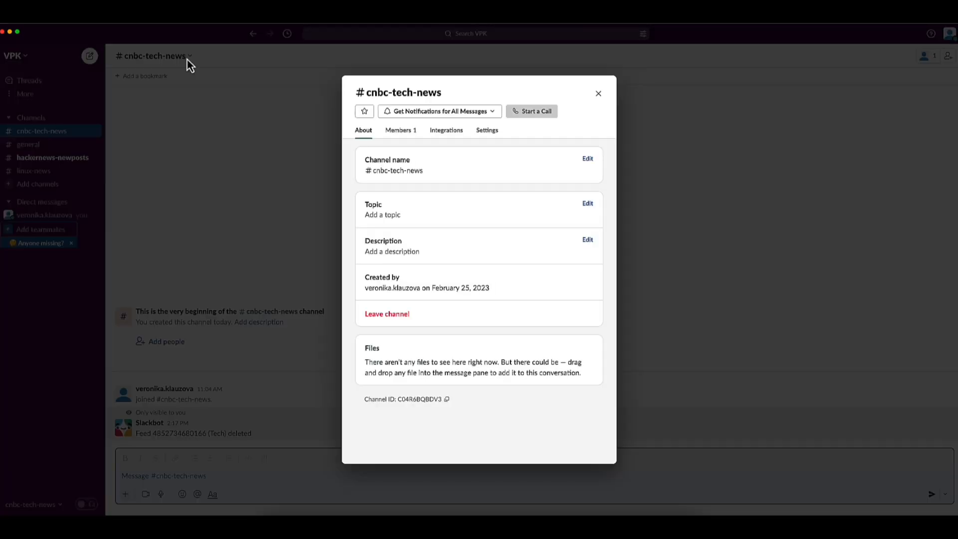
click(496, 133)
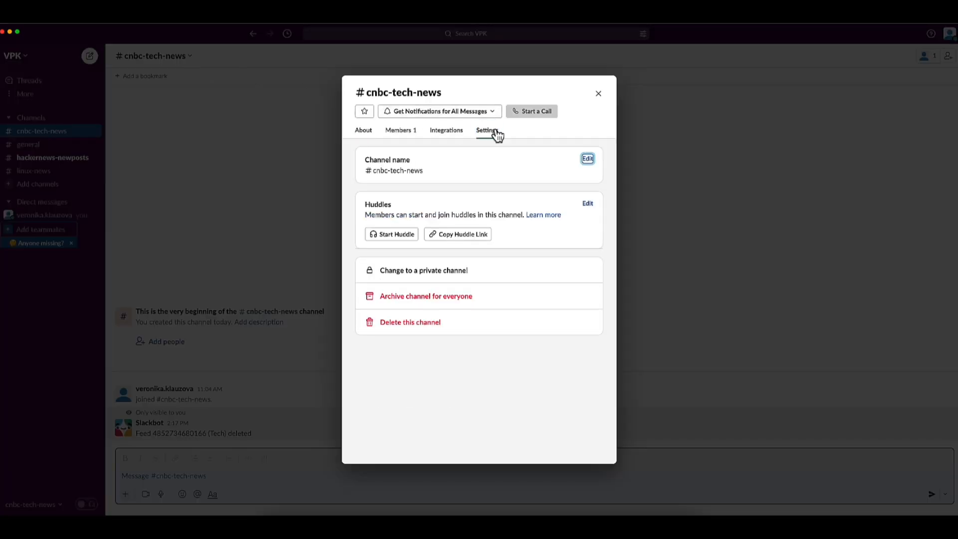
click(423, 323)
click(459, 322)
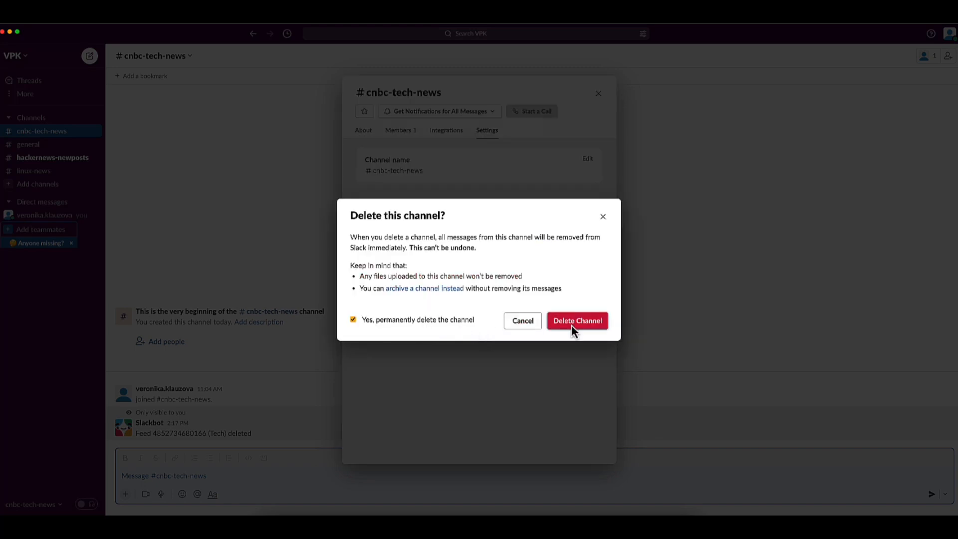
click(574, 323)
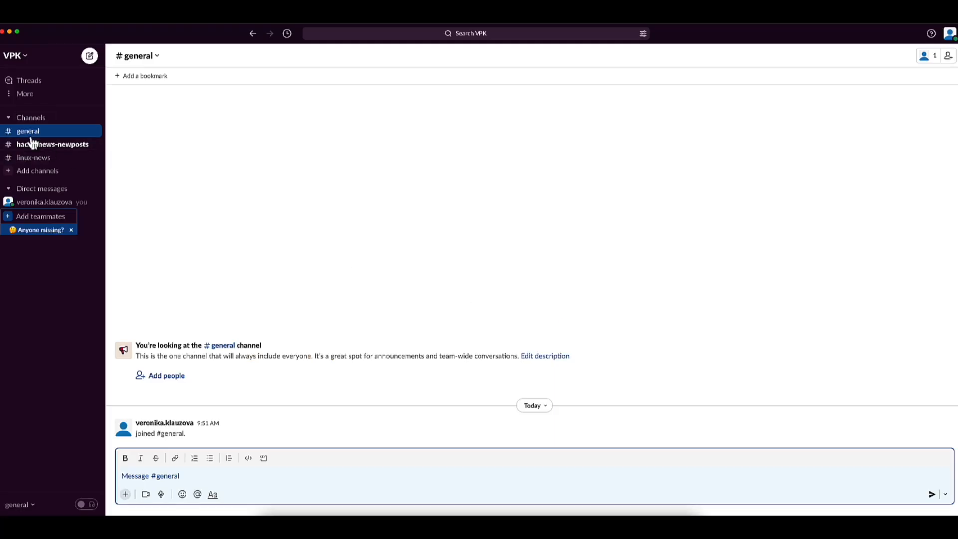